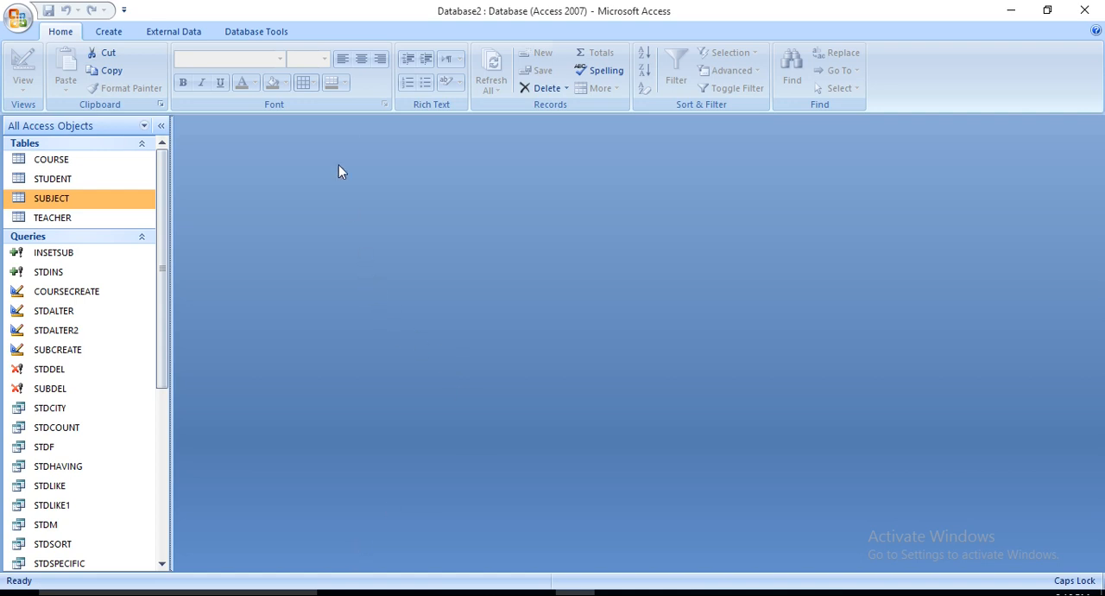
Step: In the relationships diagram, delete the link between SUBJECT and TEACHER and recreate it from SubID to SUBID
click(272, 37)
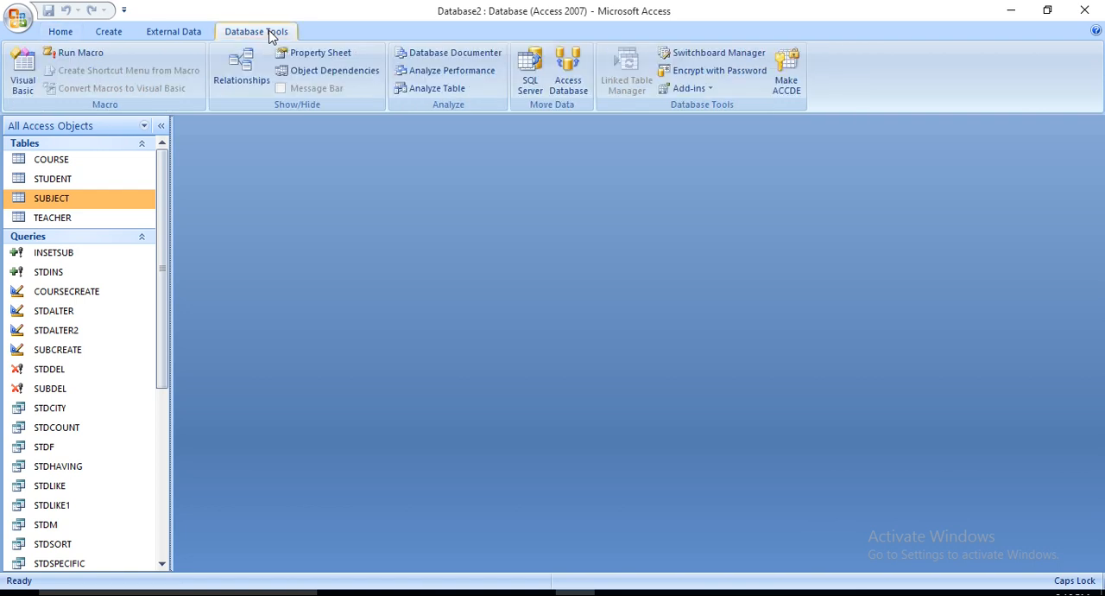
click(245, 75)
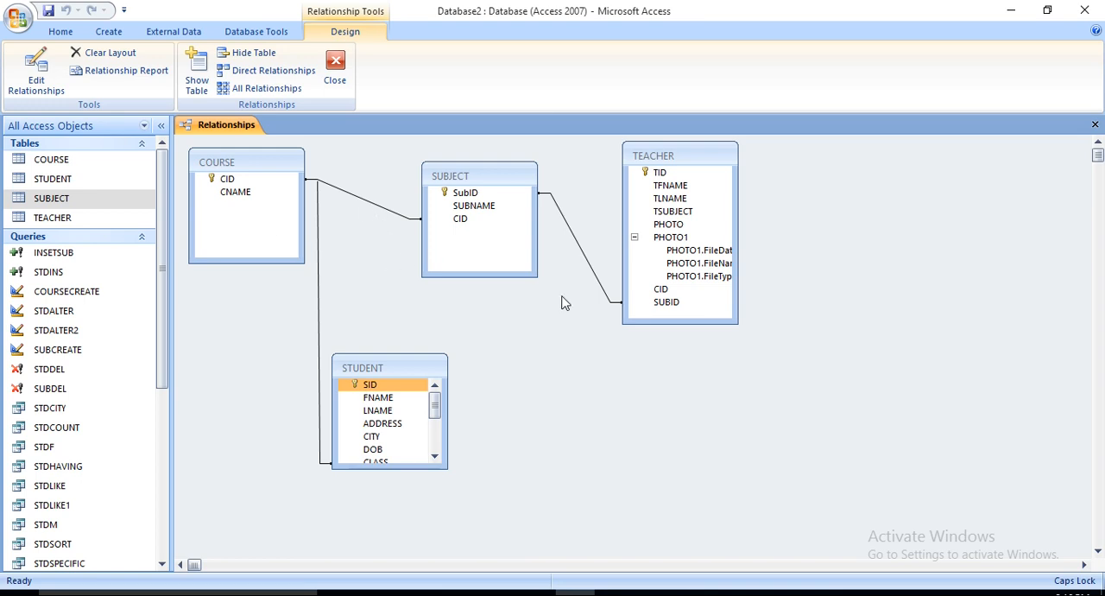
click(592, 274)
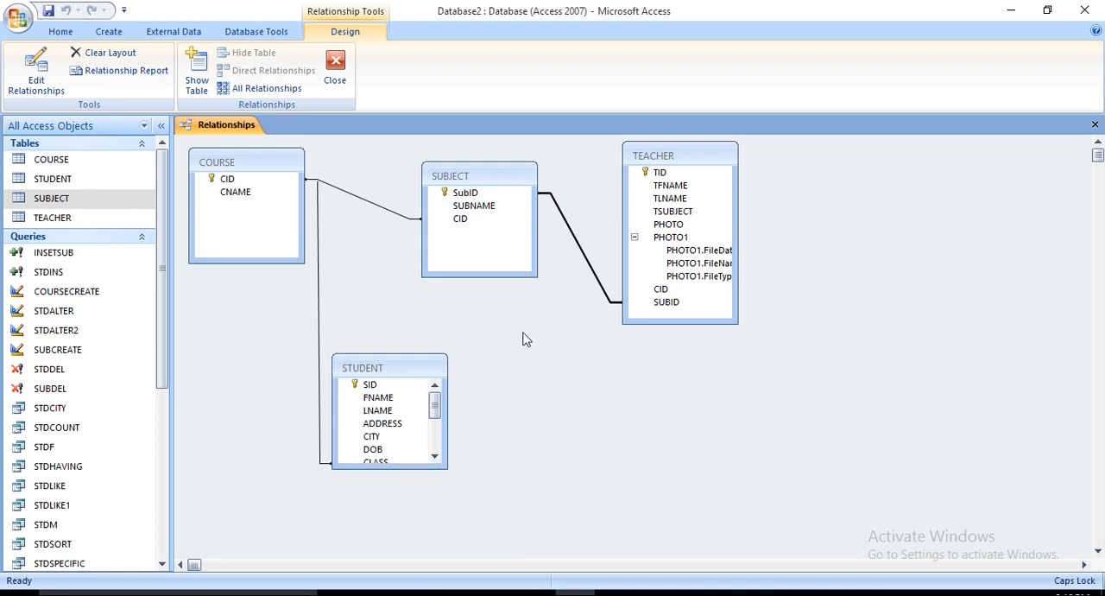
key(Delete)
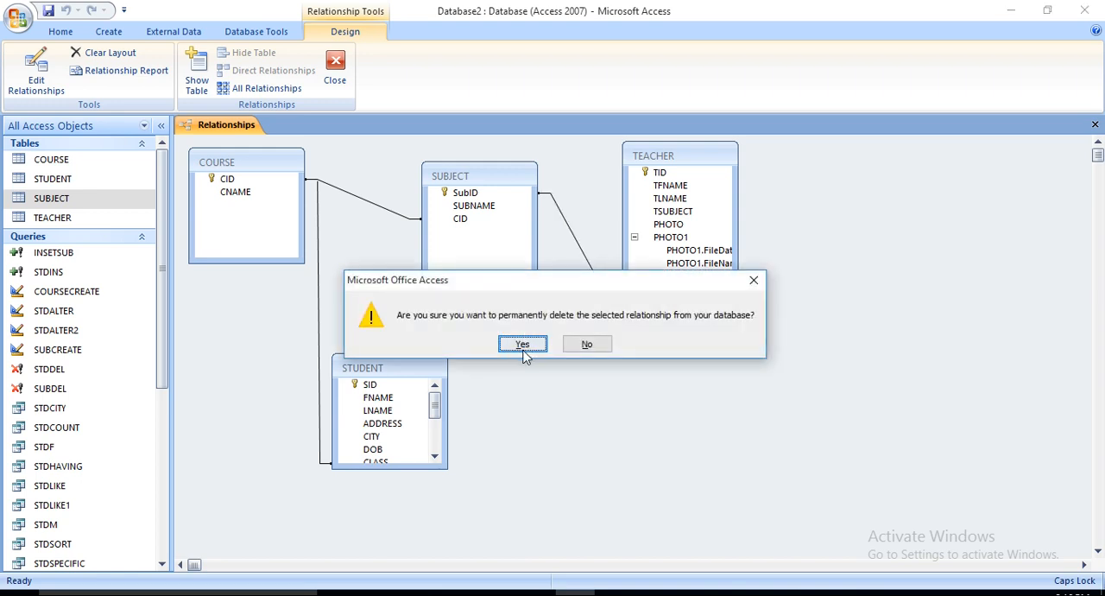
click(522, 345)
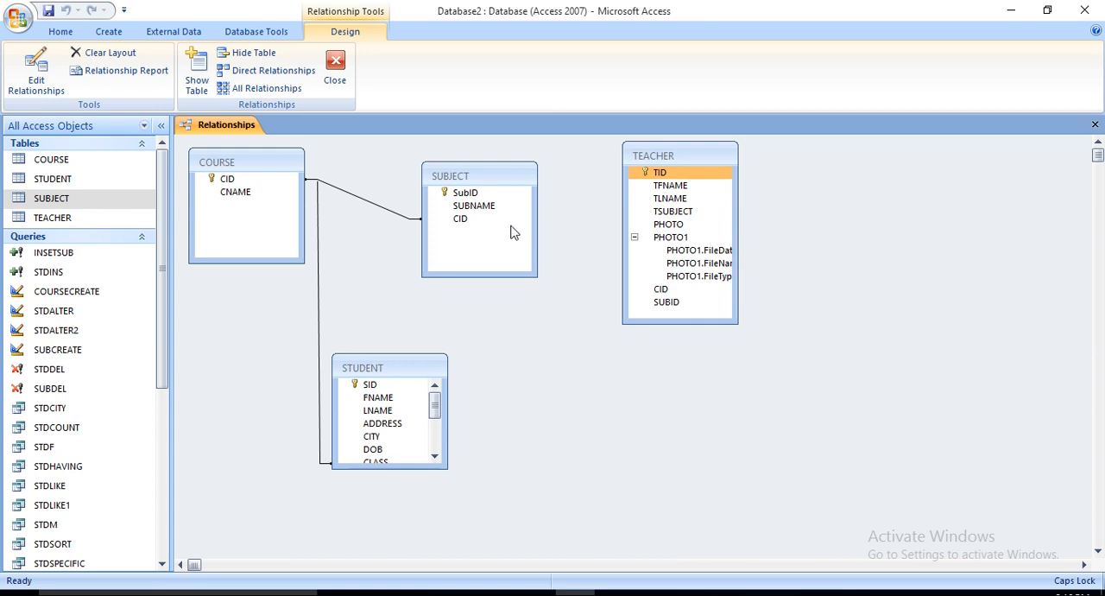
drag(483, 193, 669, 308)
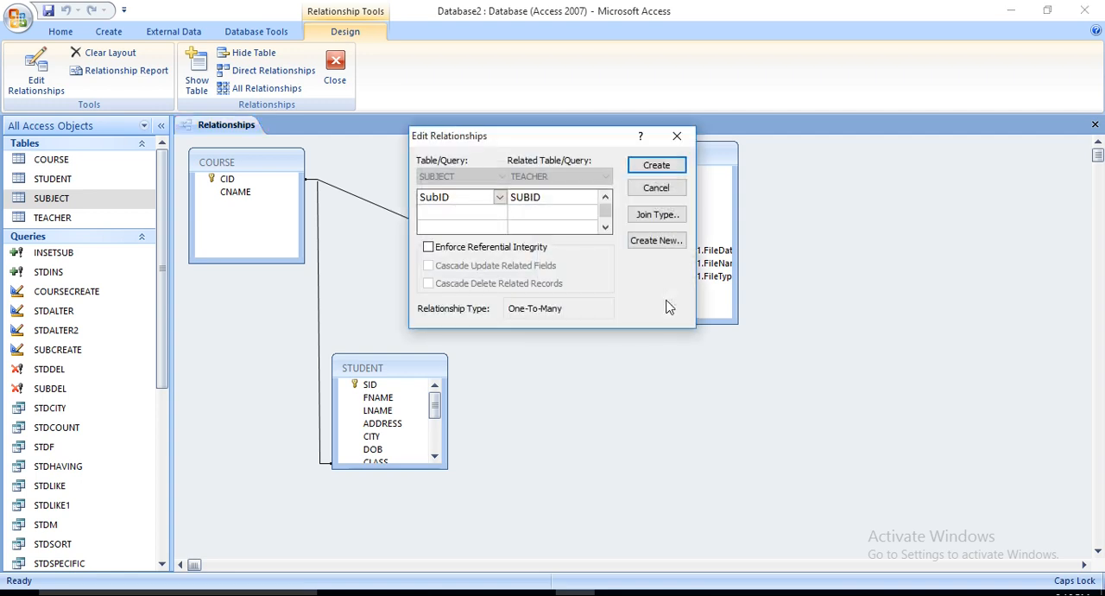
click(663, 166)
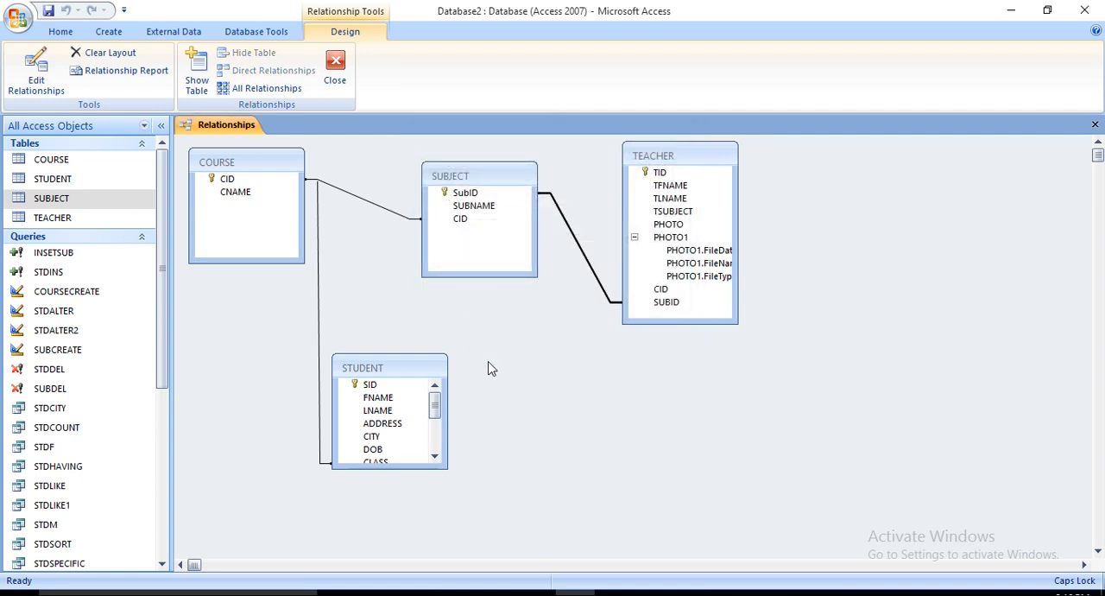
Step: Open the COURSE table and expand the SCIENCE and ART rows to view their related student records
double_click(60, 164)
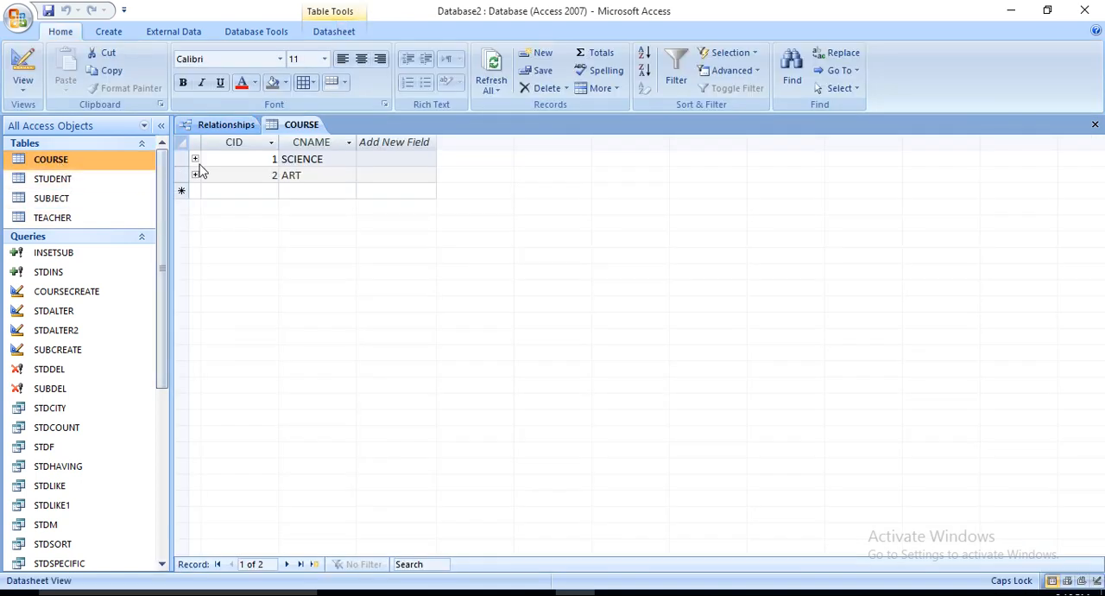
click(194, 159)
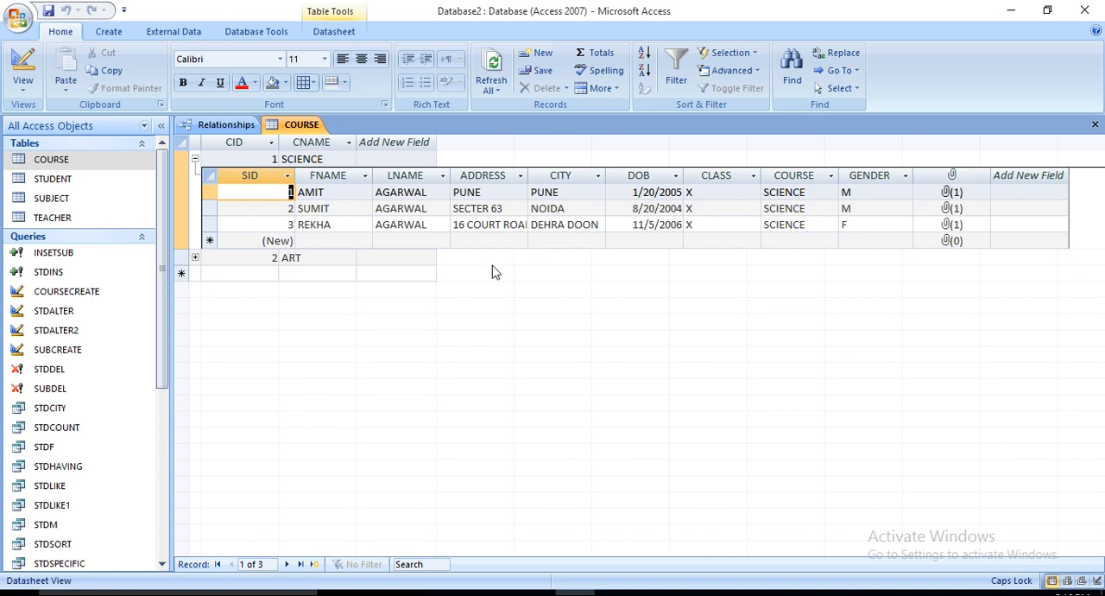
click(195, 257)
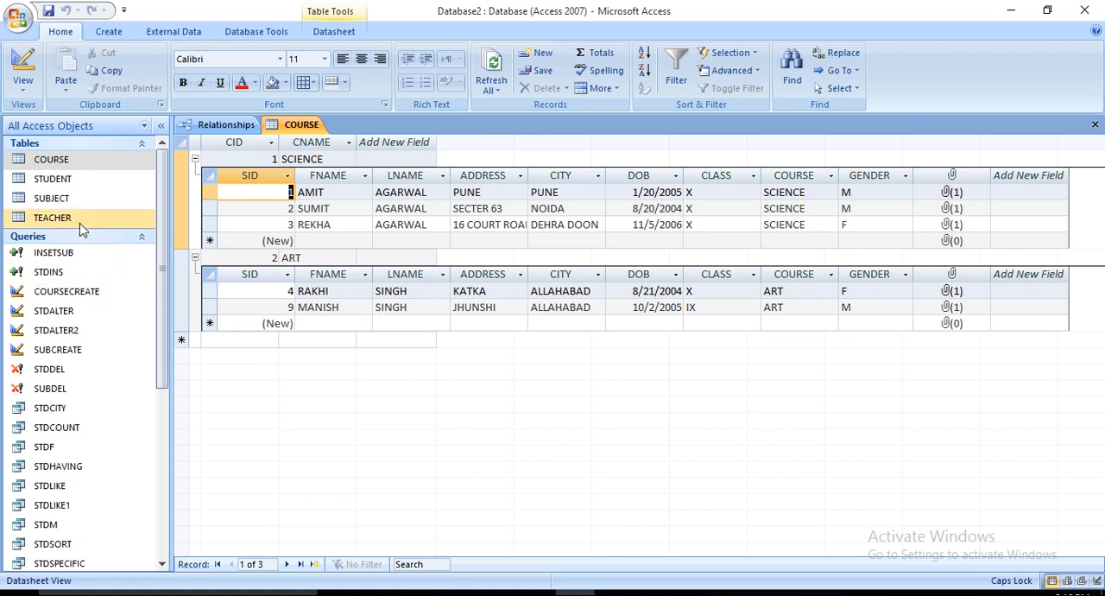
Step: Open the SUBJECT table and expand the HINDI, ENGLISH and SST rows to view their related teacher records
double_click(61, 201)
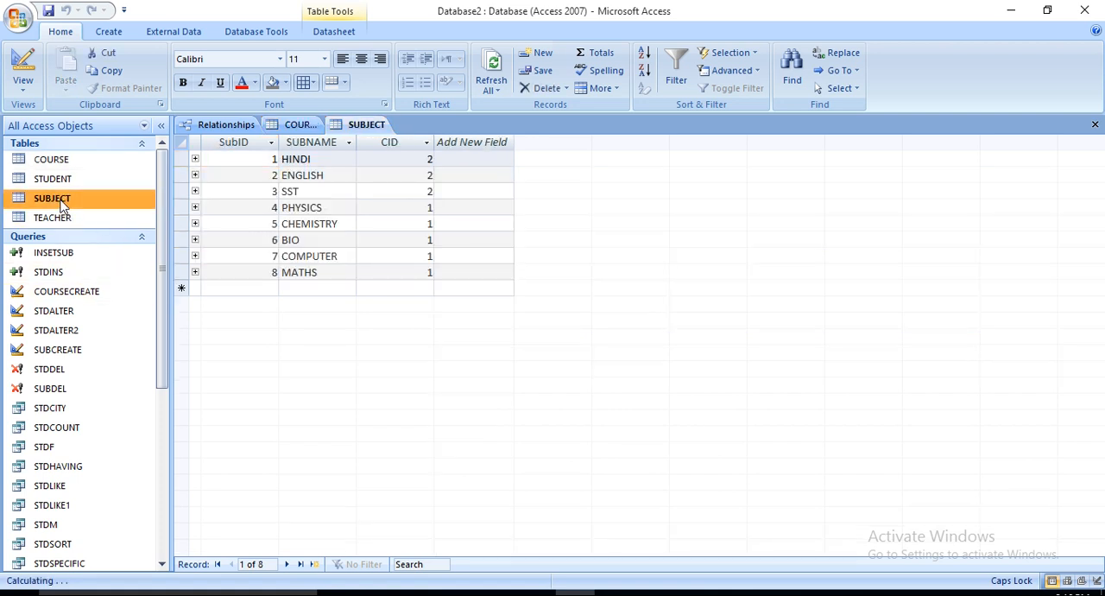
click(195, 159)
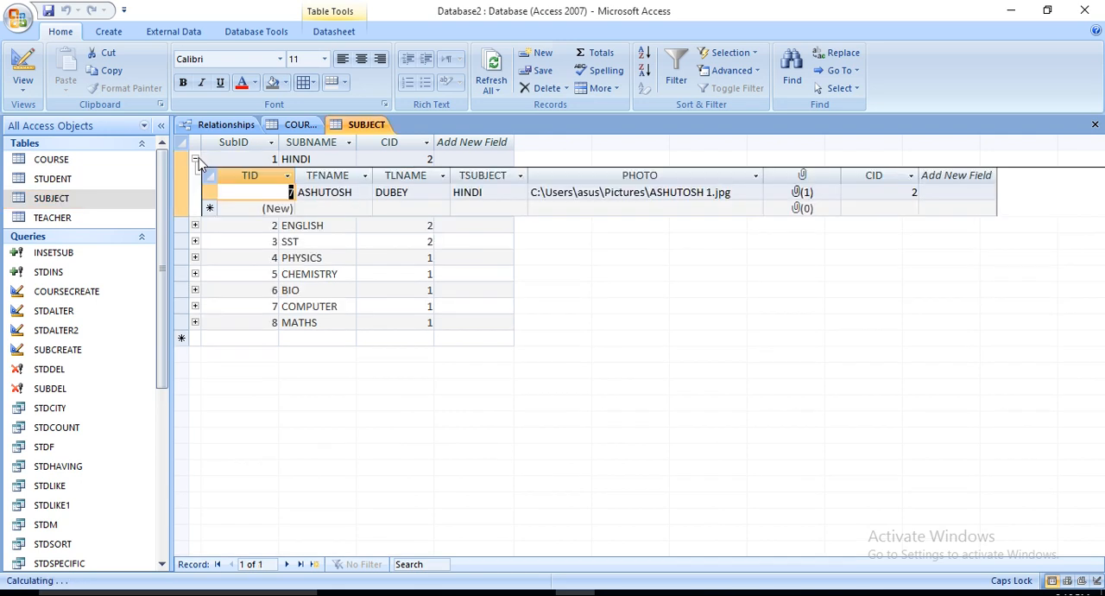
click(195, 225)
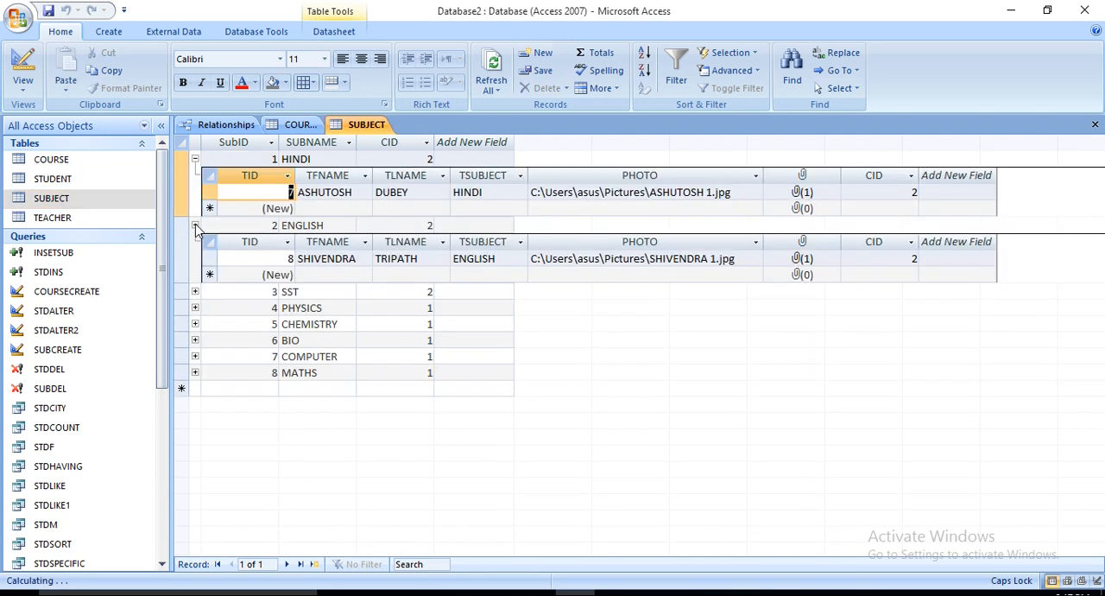
click(195, 292)
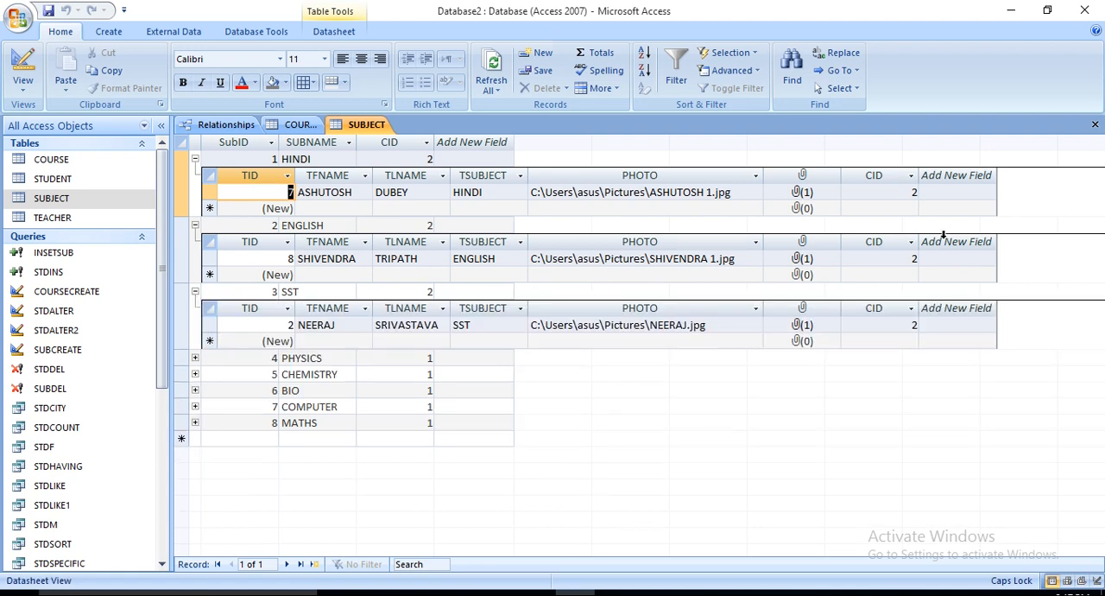
Step: Close the SUBJECT and COURSE tables and the relationships diagram
click(1094, 126)
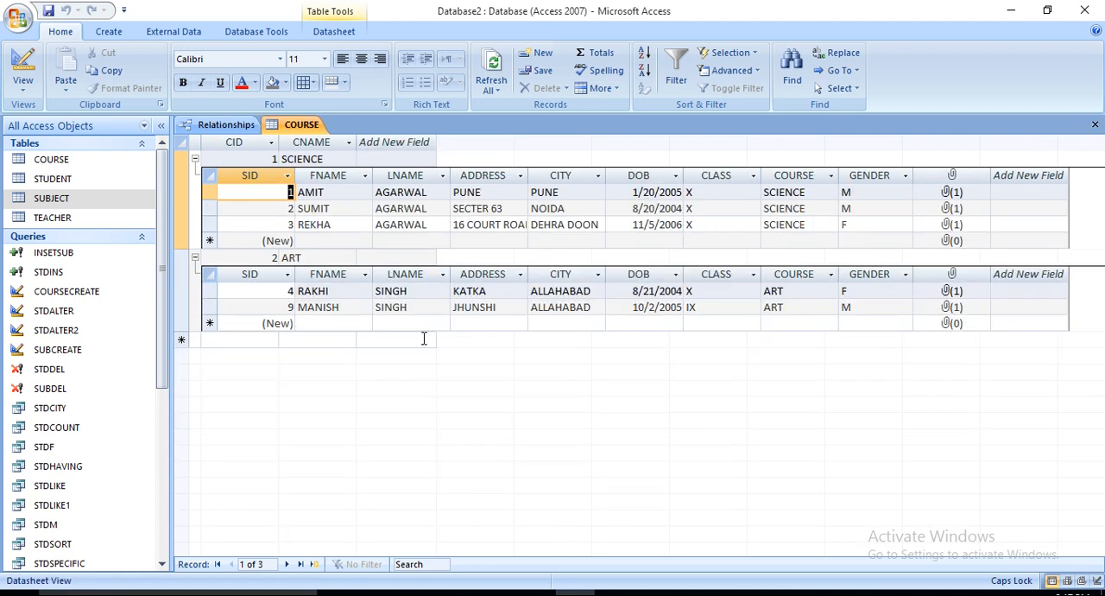
click(1095, 125)
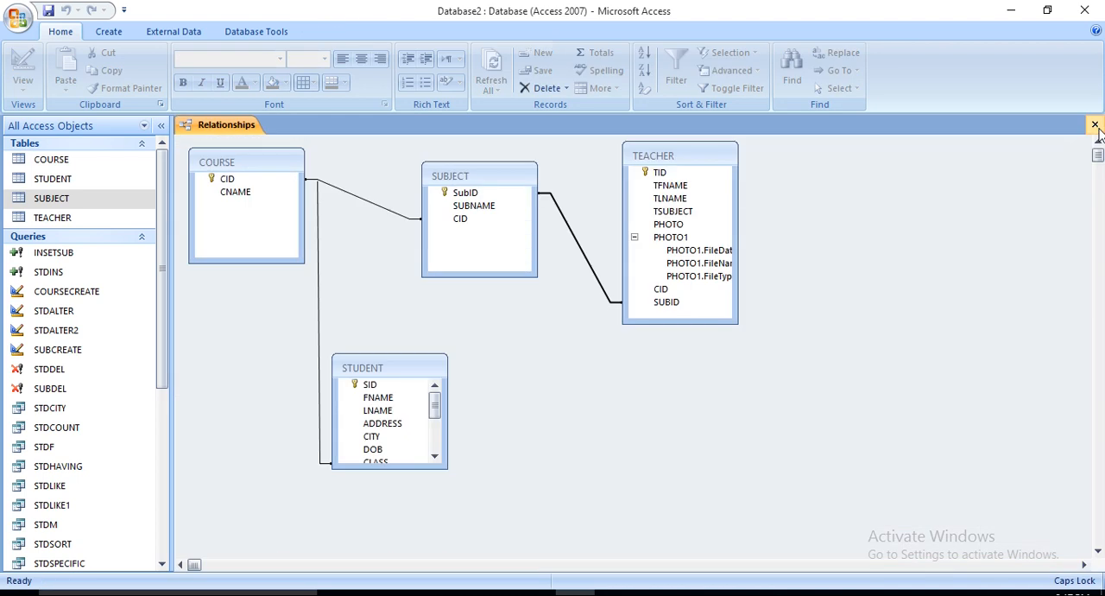
click(1094, 127)
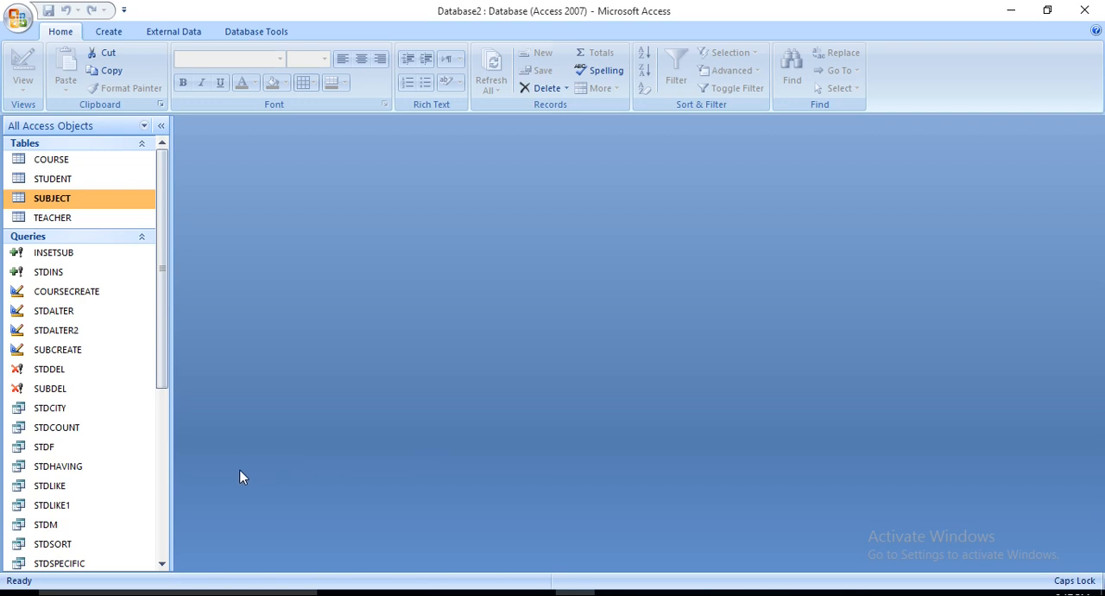
Step: Open the STDALTER query in Design View and run it to add the numeric SUBID field to STUDENT
click(78, 315)
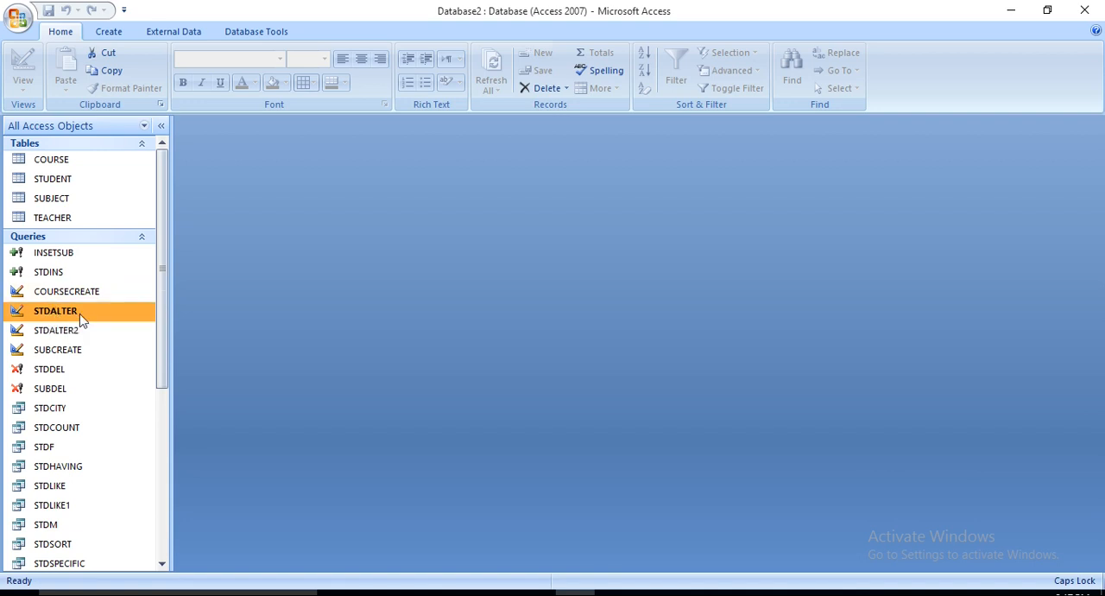
click(288, 32)
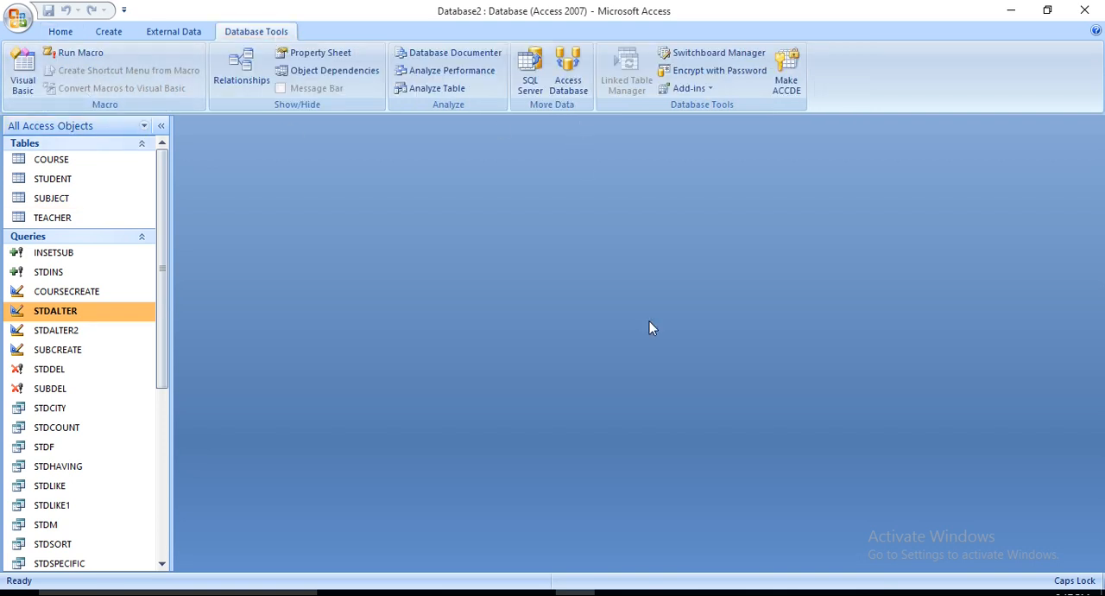
right_click(85, 319)
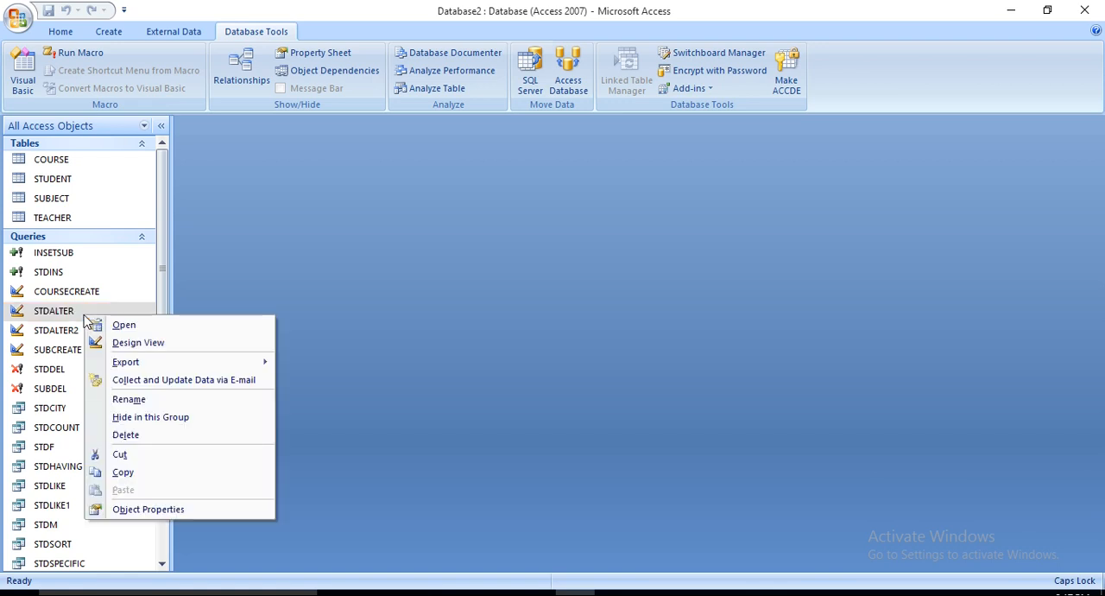
click(135, 343)
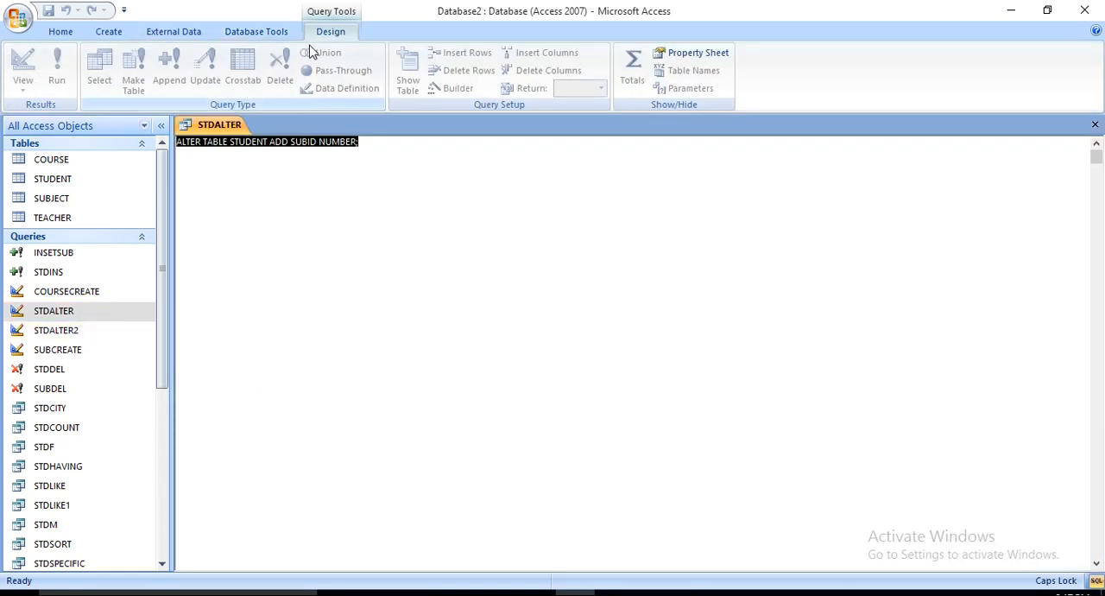
click(234, 176)
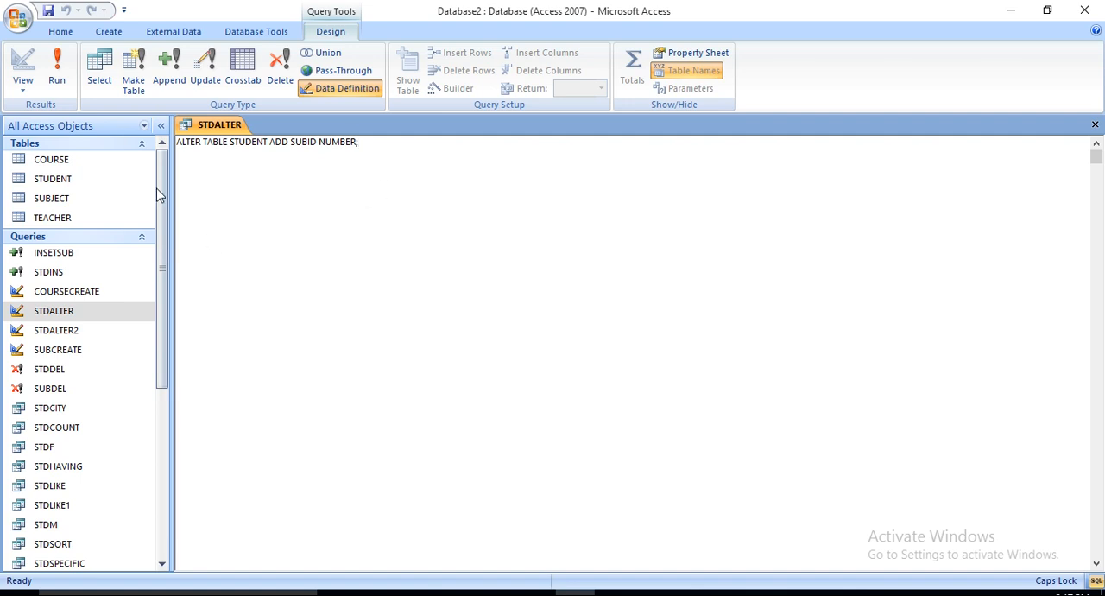
click(60, 79)
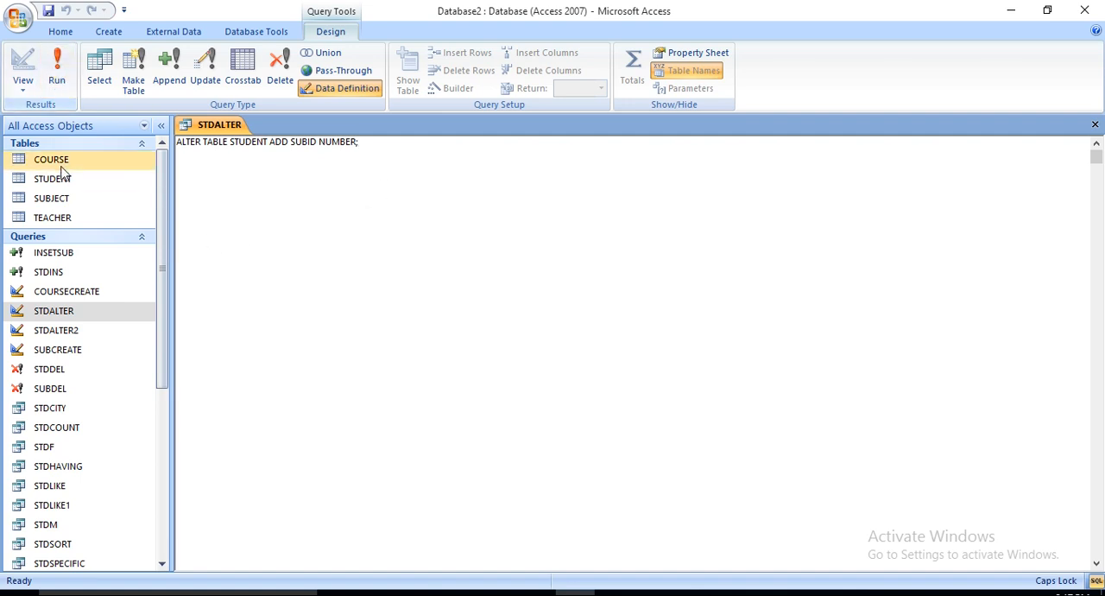
Step: Check the fields of the STUDENT table, and close both the table and the STDALTER query
double_click(54, 179)
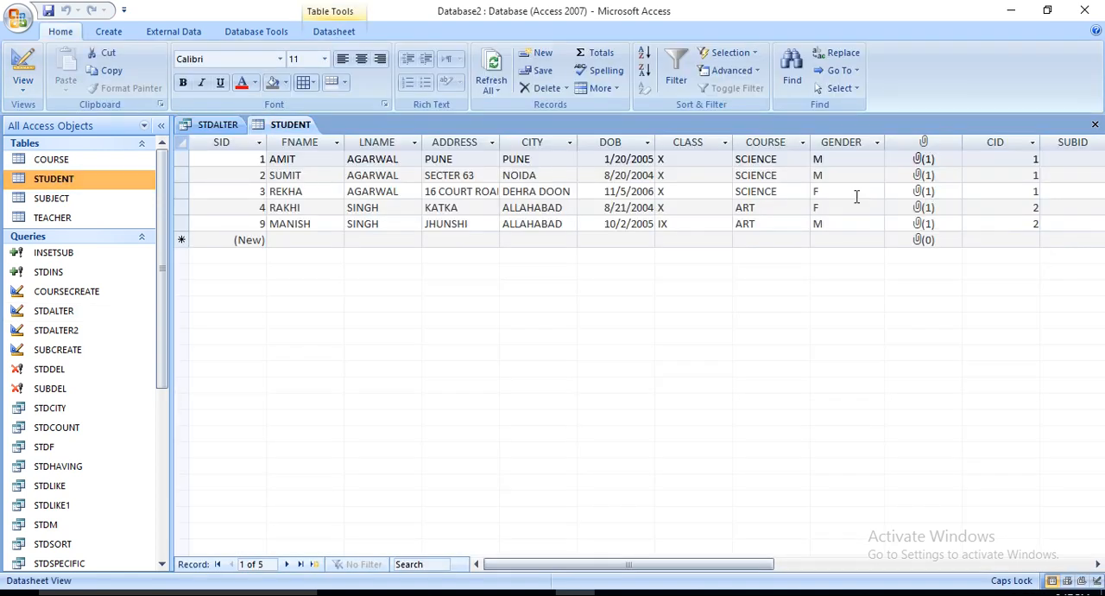
click(1095, 124)
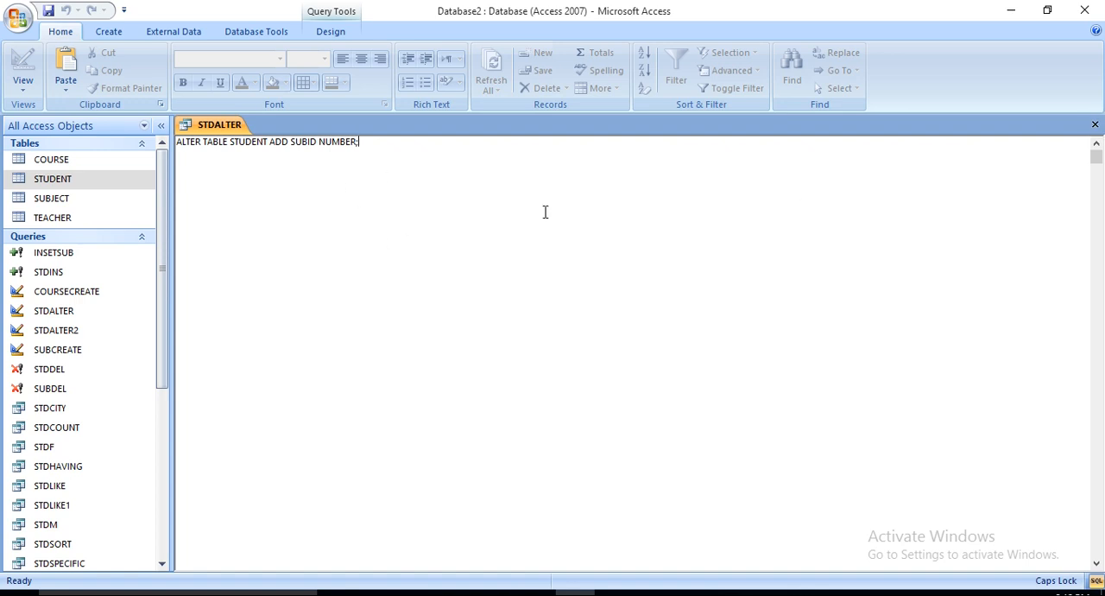
click(1095, 125)
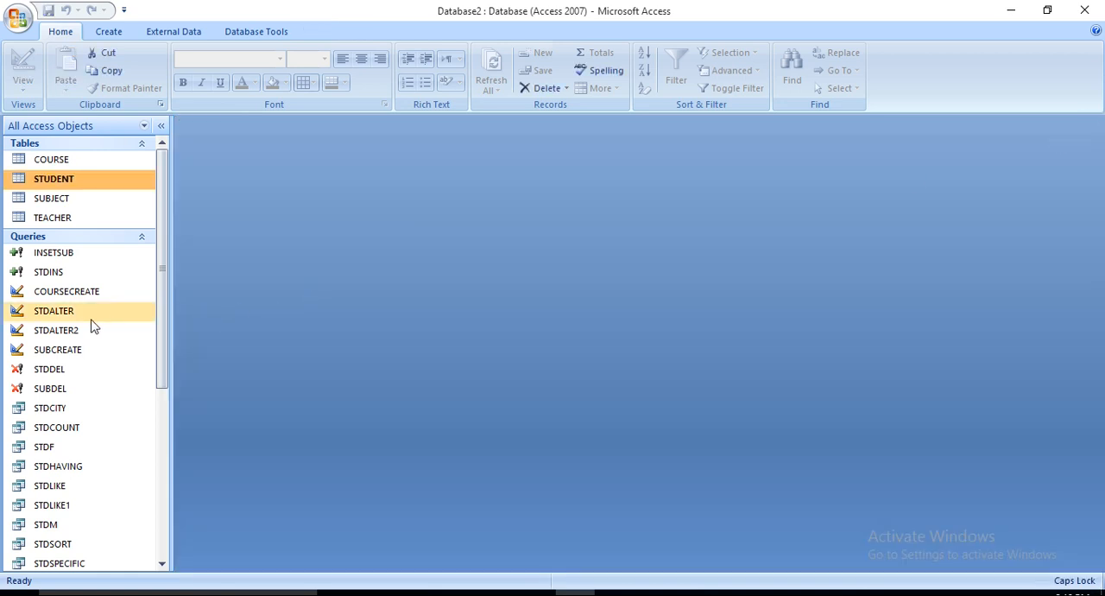
Step: Try to run the STDALTER2 data-definition query on the STUDENT table
click(68, 335)
double_click(68, 335)
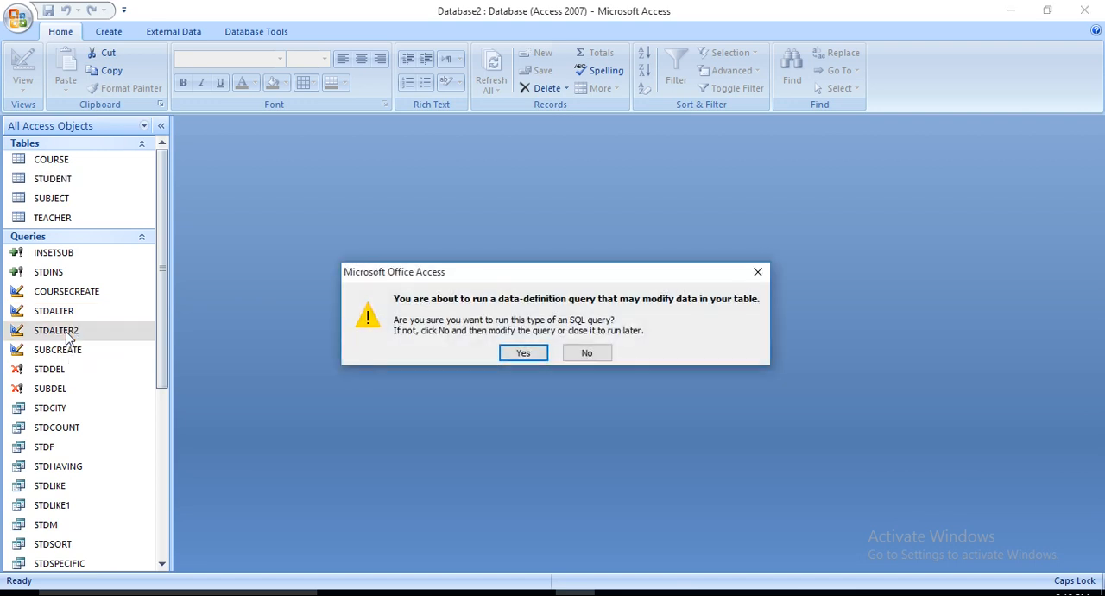
click(526, 353)
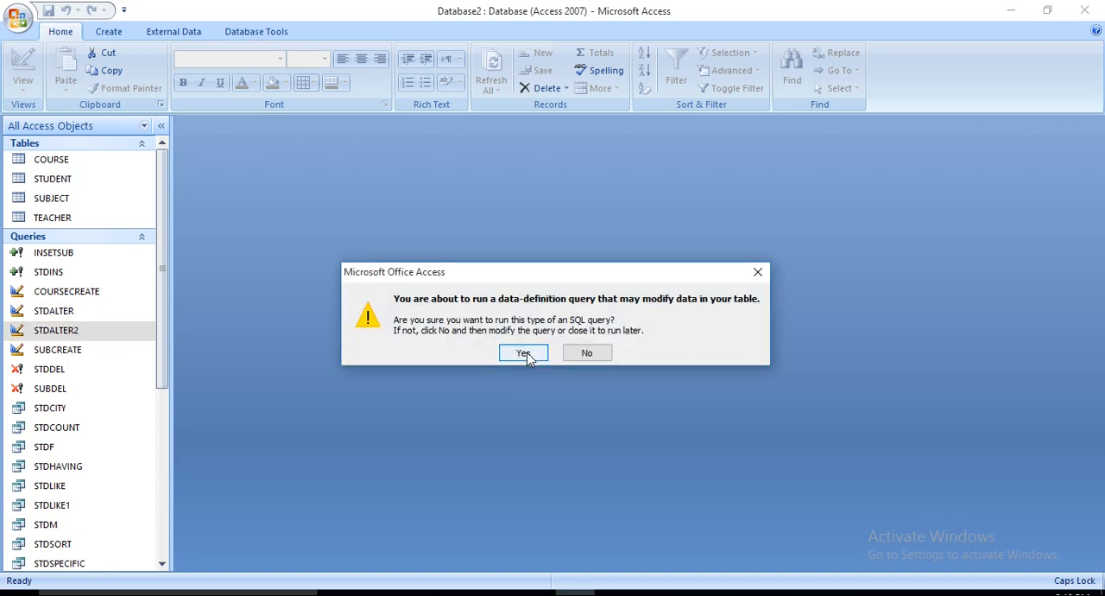
click(525, 346)
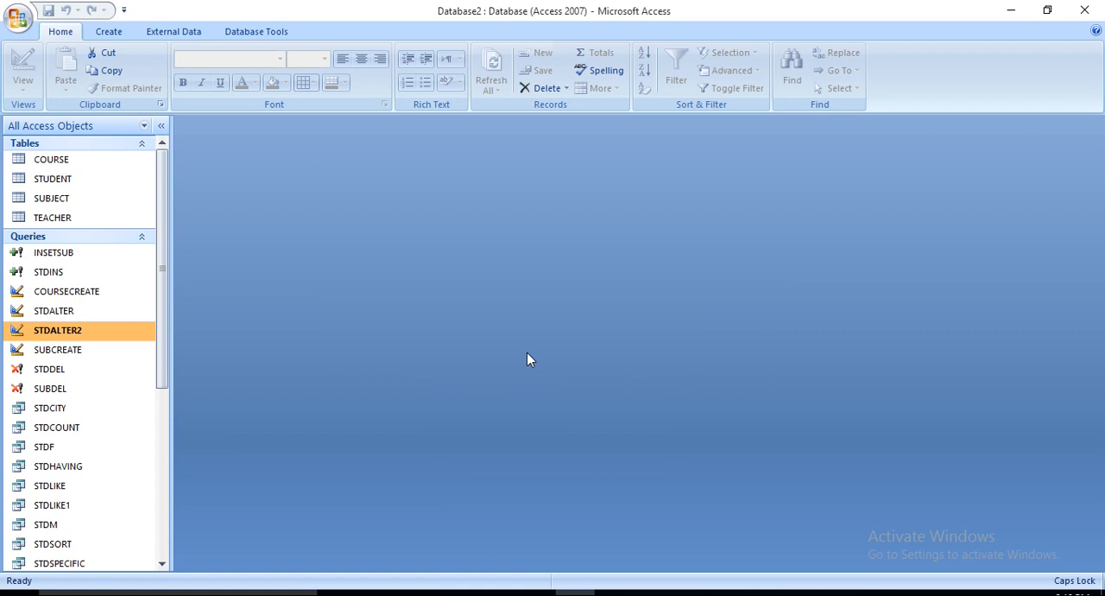
Step: Open the STUDENT table to check whether the SUBID field is still there, and close it
click(73, 178)
double_click(73, 178)
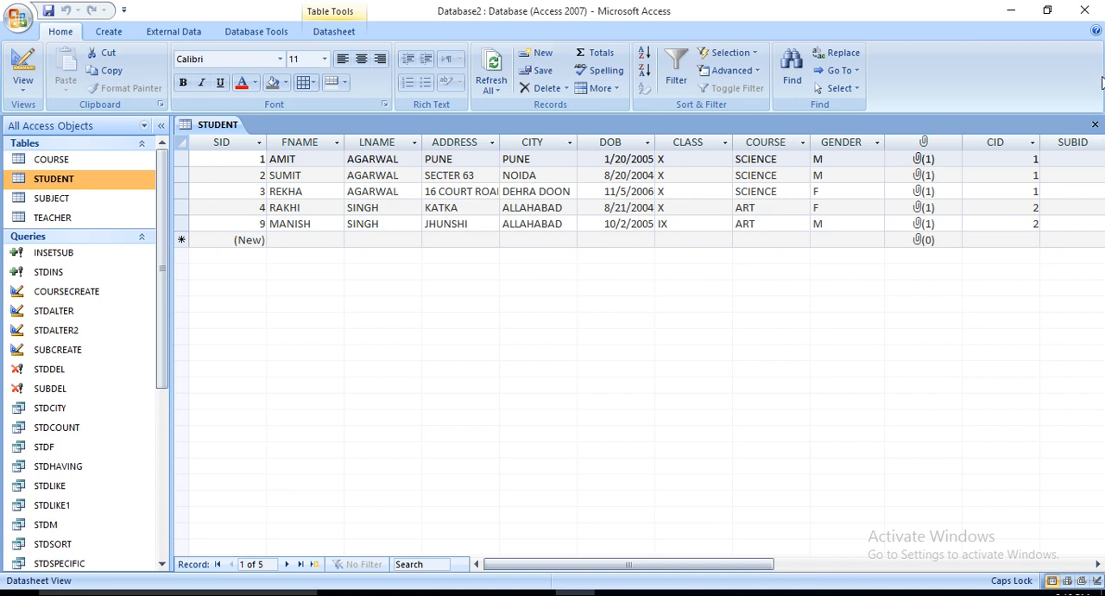
click(1094, 124)
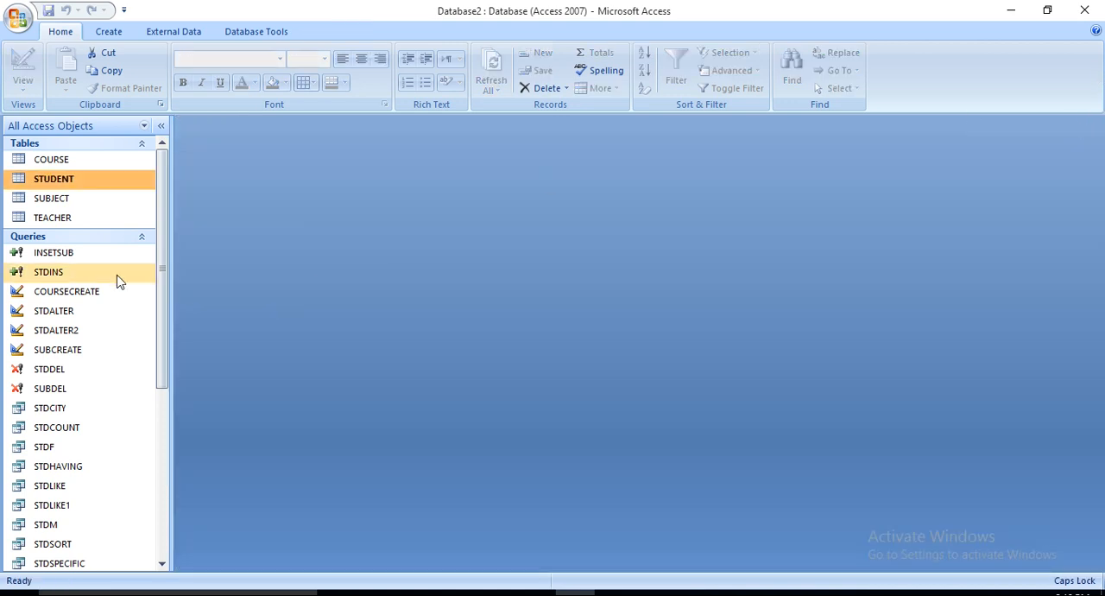
Step: Remove TID from the STDALTER2 query so it reads ALTER TABLE STUDENT DROP SUBID; and run it
right_click(76, 331)
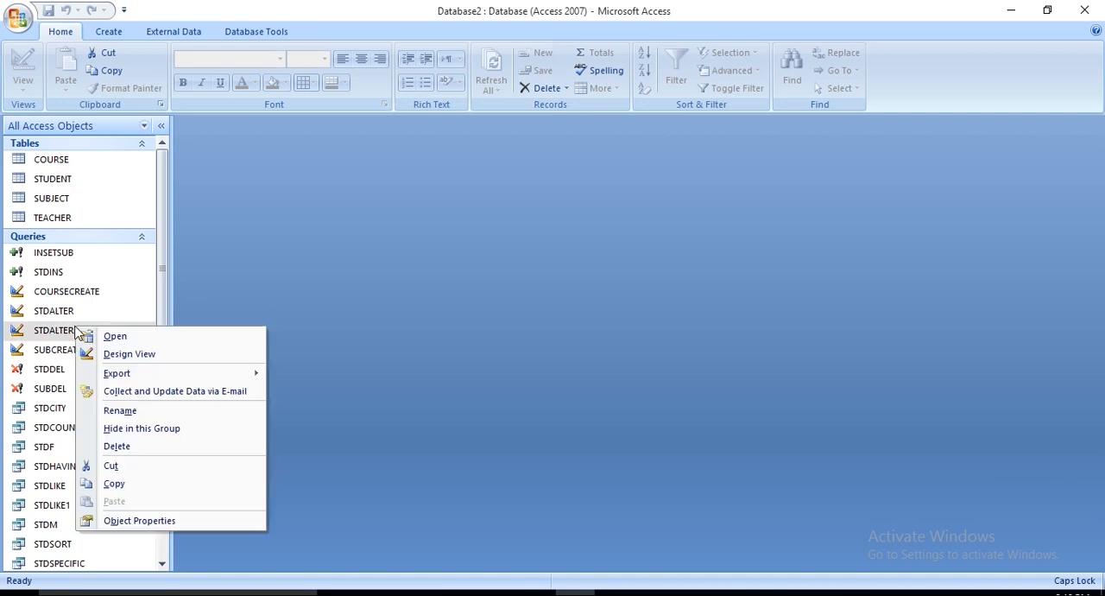
click(137, 354)
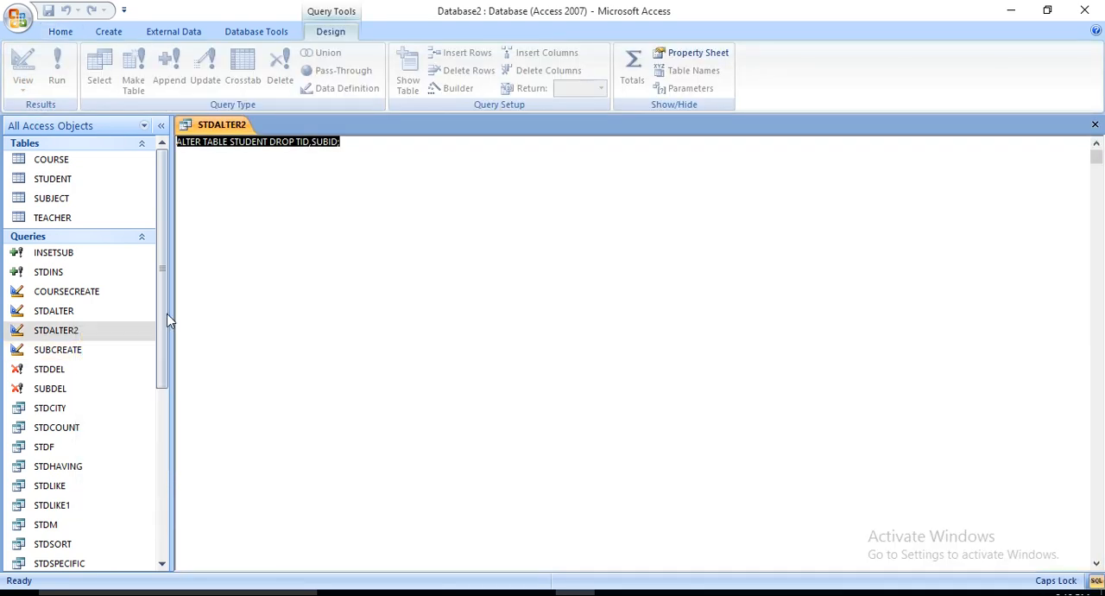
click(312, 144)
key(BackSpace)
key(BackSpace)
key(BackSpace)
key(BackSpace)
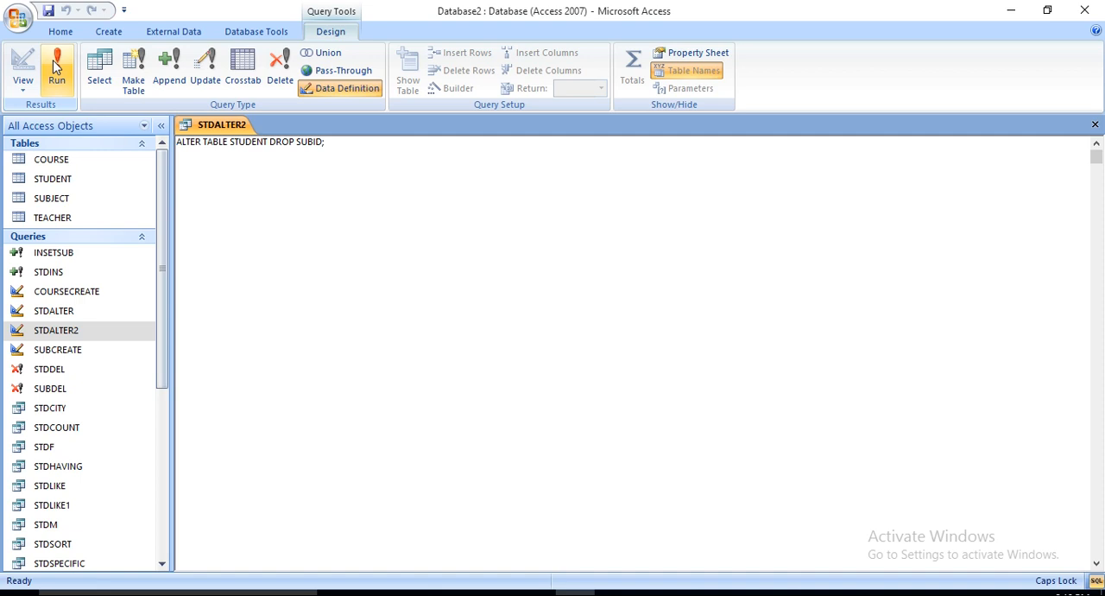
Step: Open the STUDENT table to check its fields after the SUBID drop
double_click(71, 181)
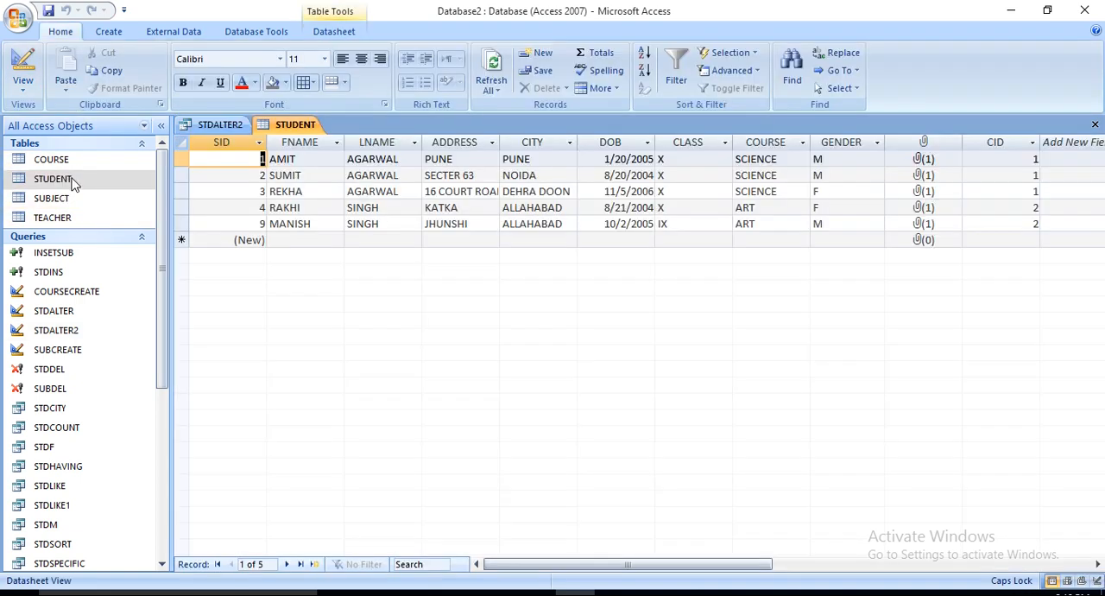
Step: Close the STUDENT table and the STDALTER2 query, saving the query's design changes
click(1094, 124)
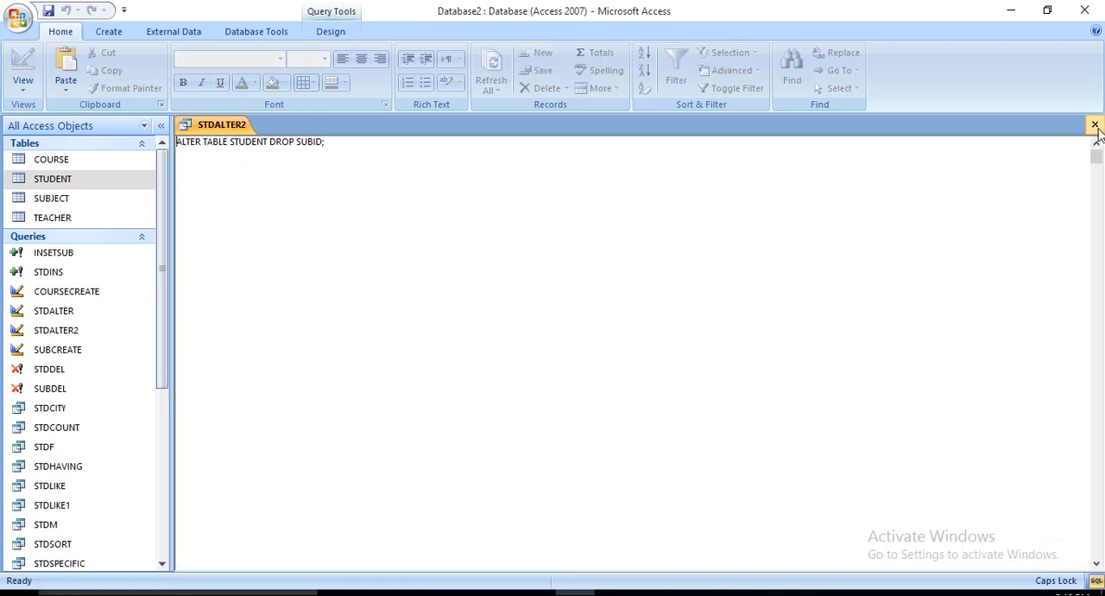
click(1094, 125)
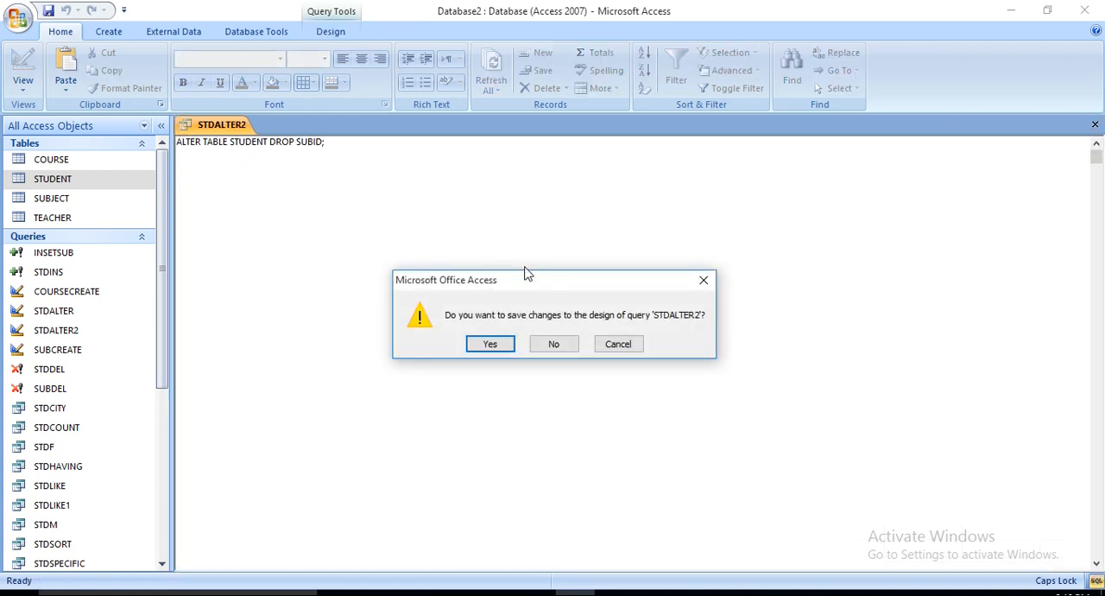
click(493, 344)
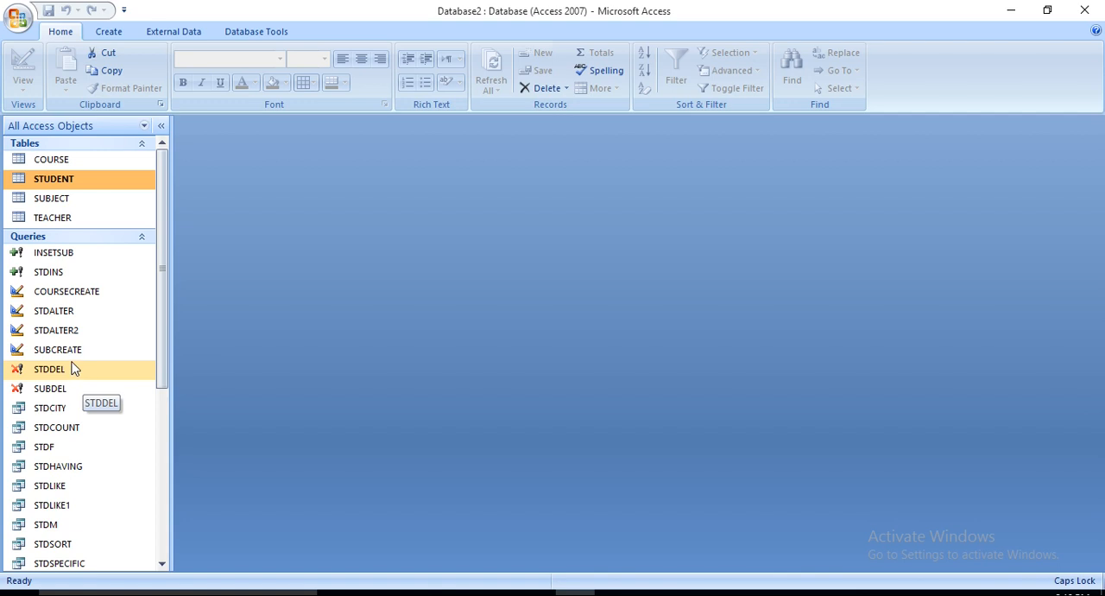
Step: Run the STDCITY query and examine its records and its SQL statement
click(75, 415)
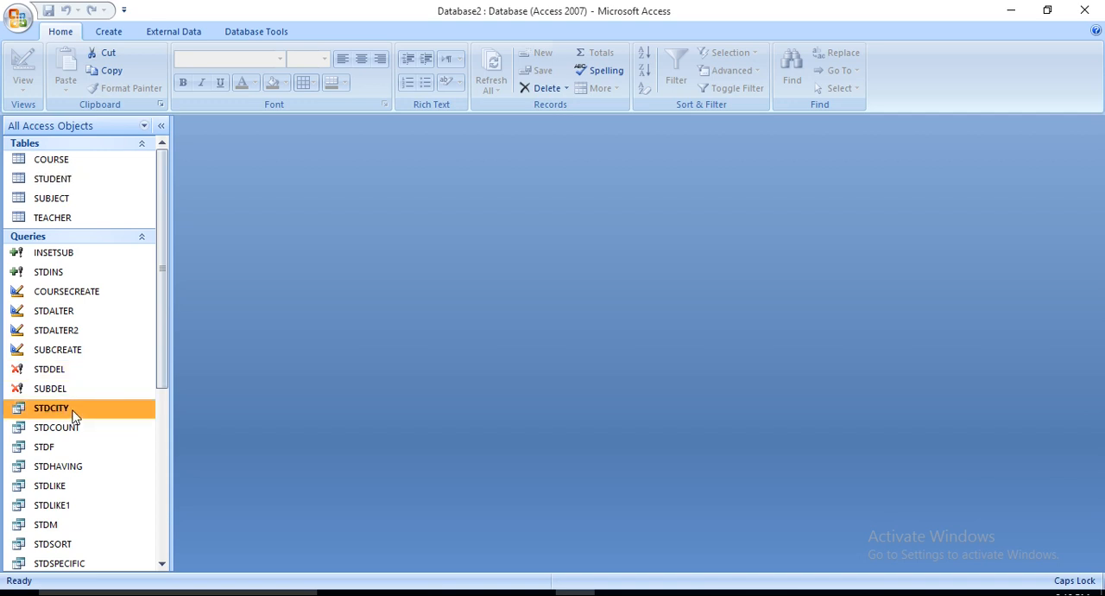
double_click(74, 415)
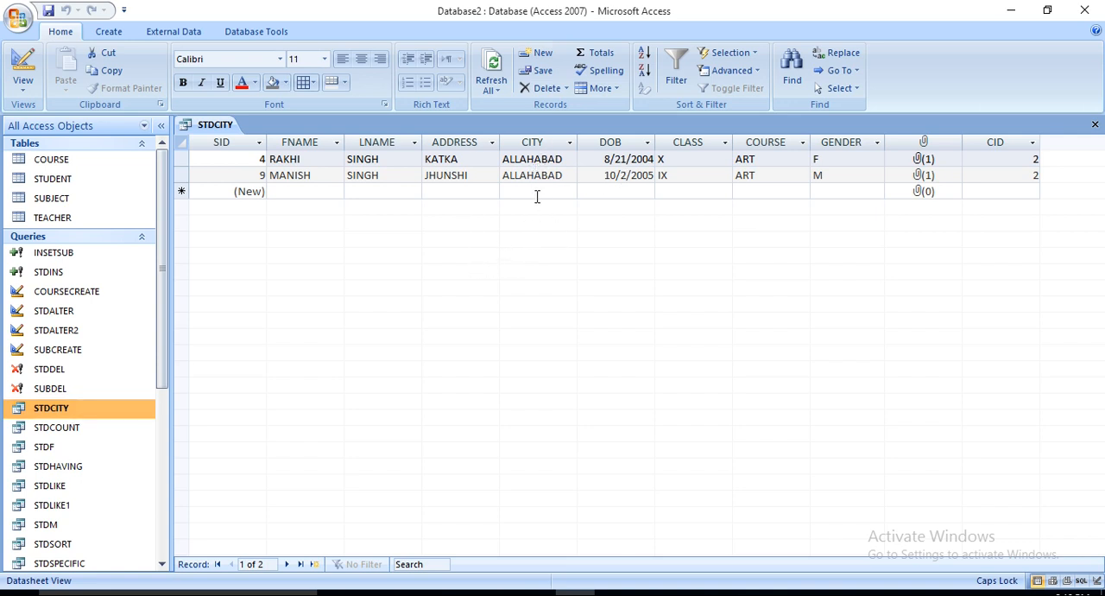
right_click(108, 411)
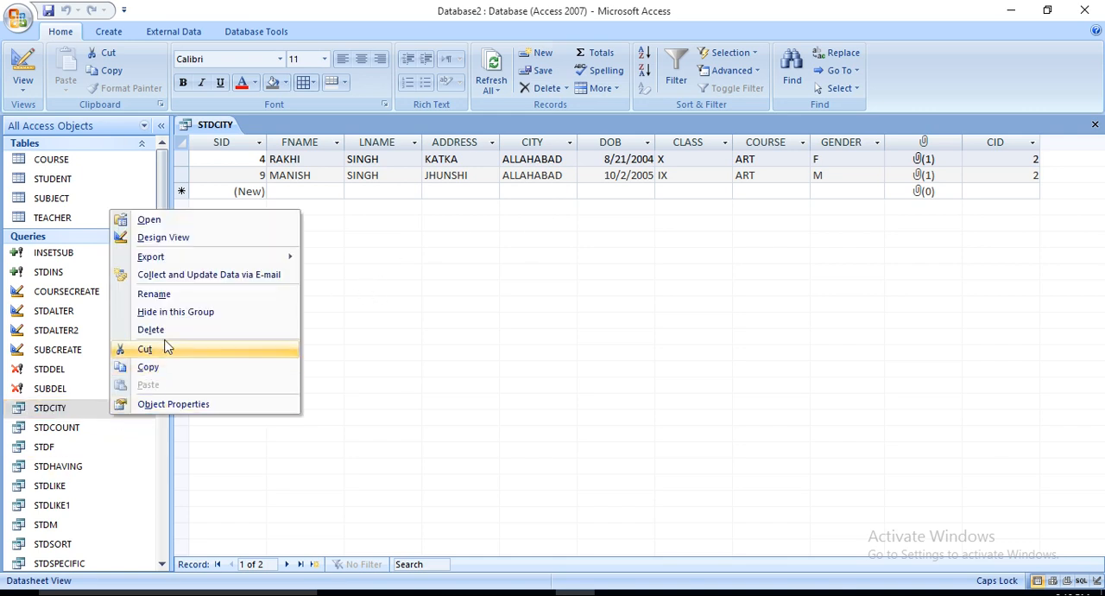
click(183, 244)
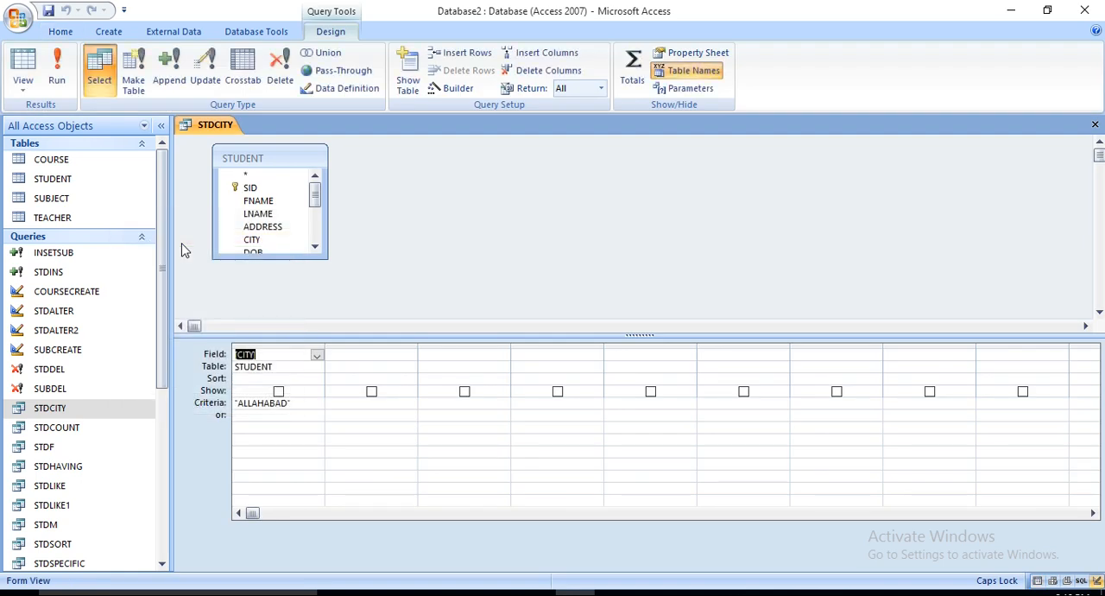
click(29, 92)
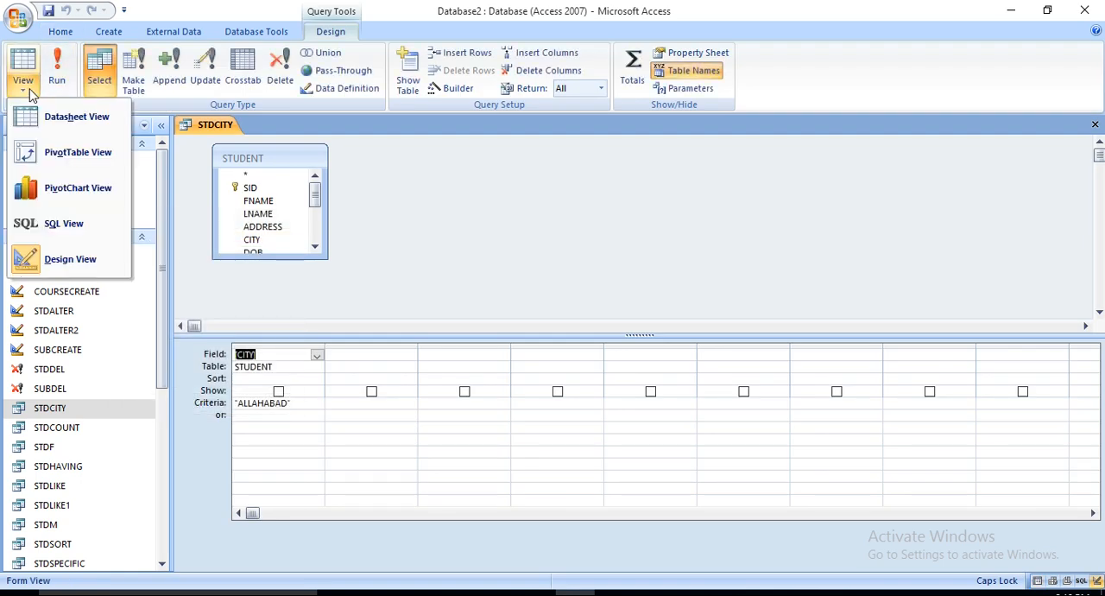
click(40, 229)
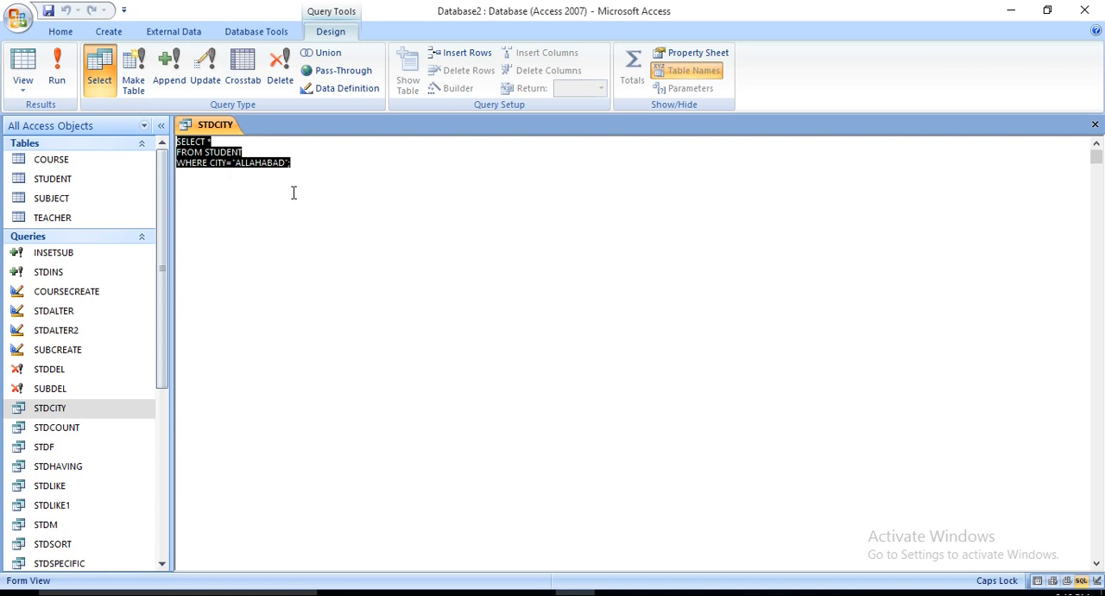
Step: Run the STDCOUNT query, examine its SQL statement, and close both STDCOUNT and STDCITY
click(54, 432)
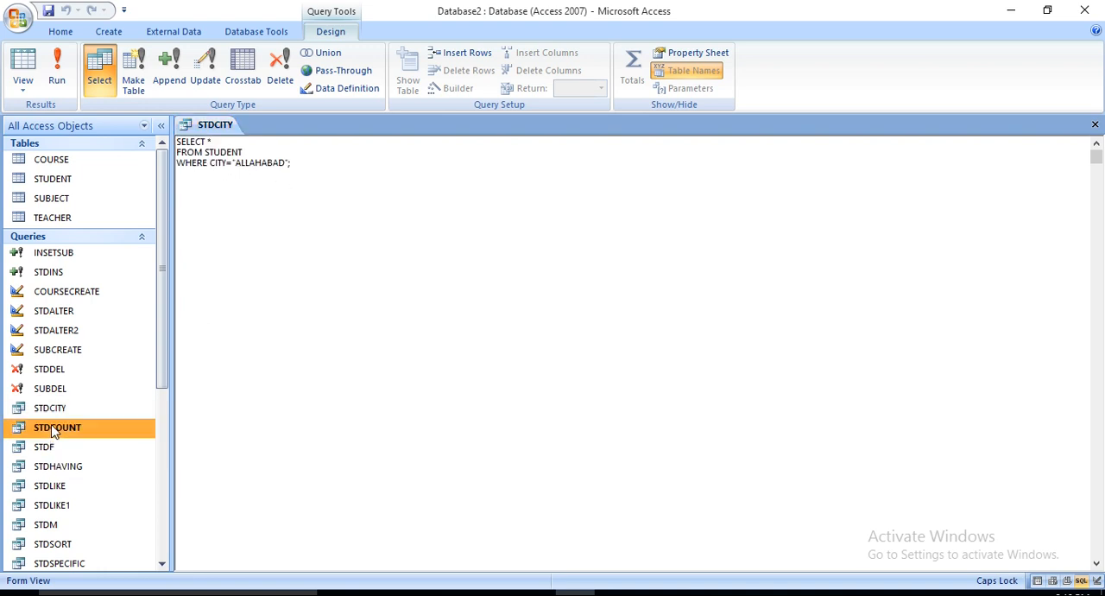
double_click(54, 432)
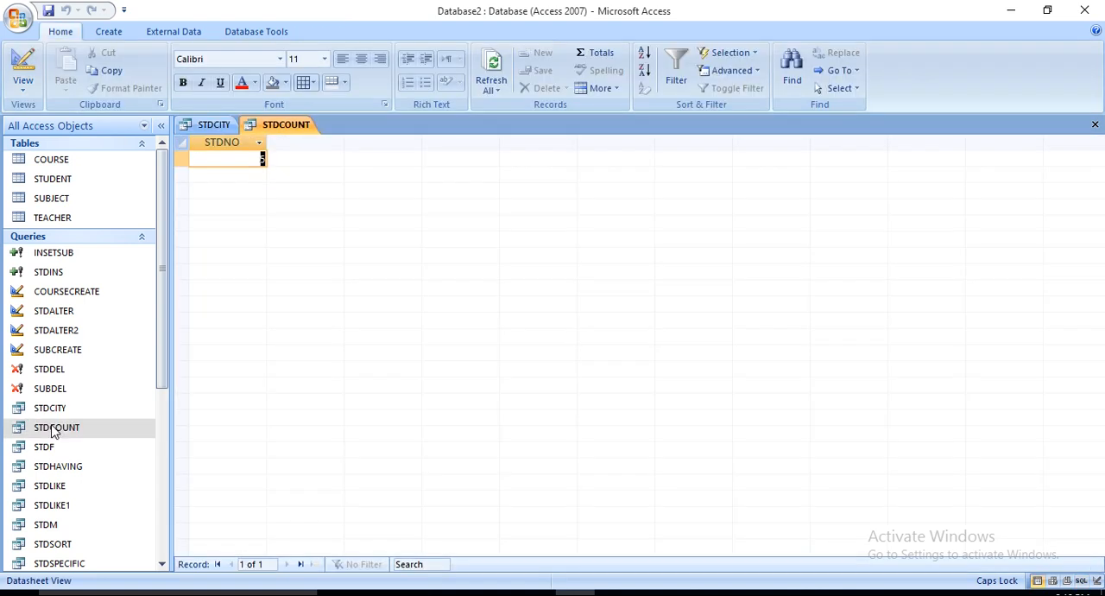
click(26, 90)
click(69, 223)
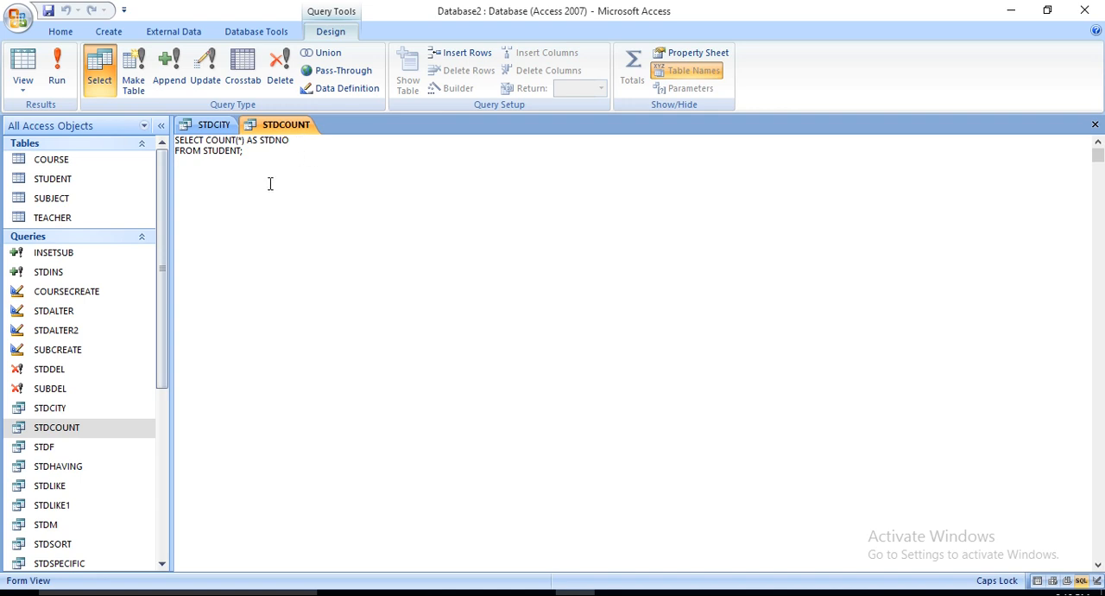
click(1095, 125)
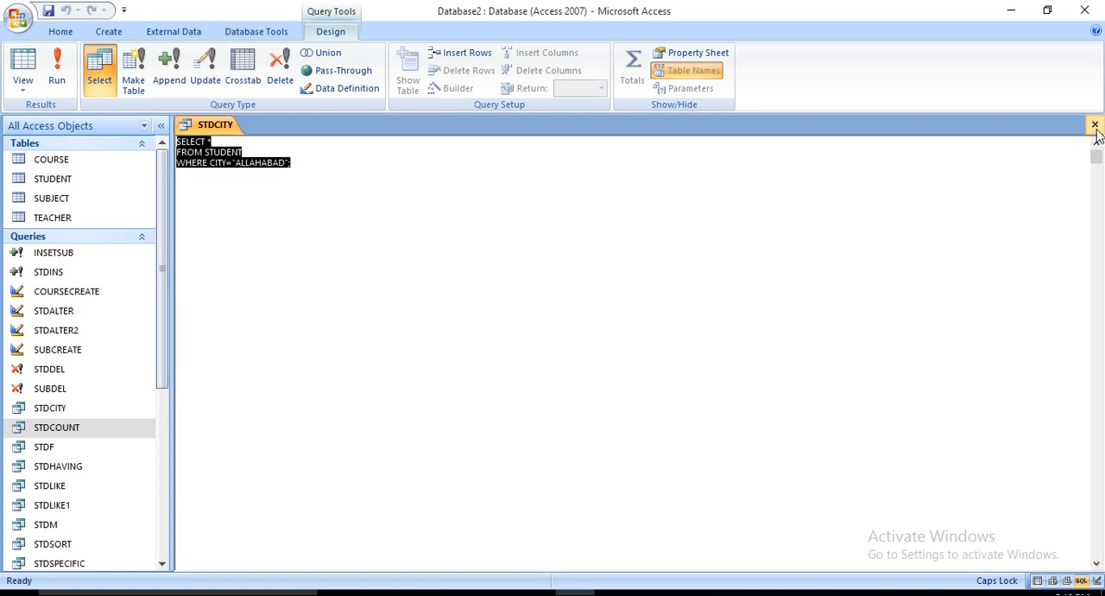
click(1095, 126)
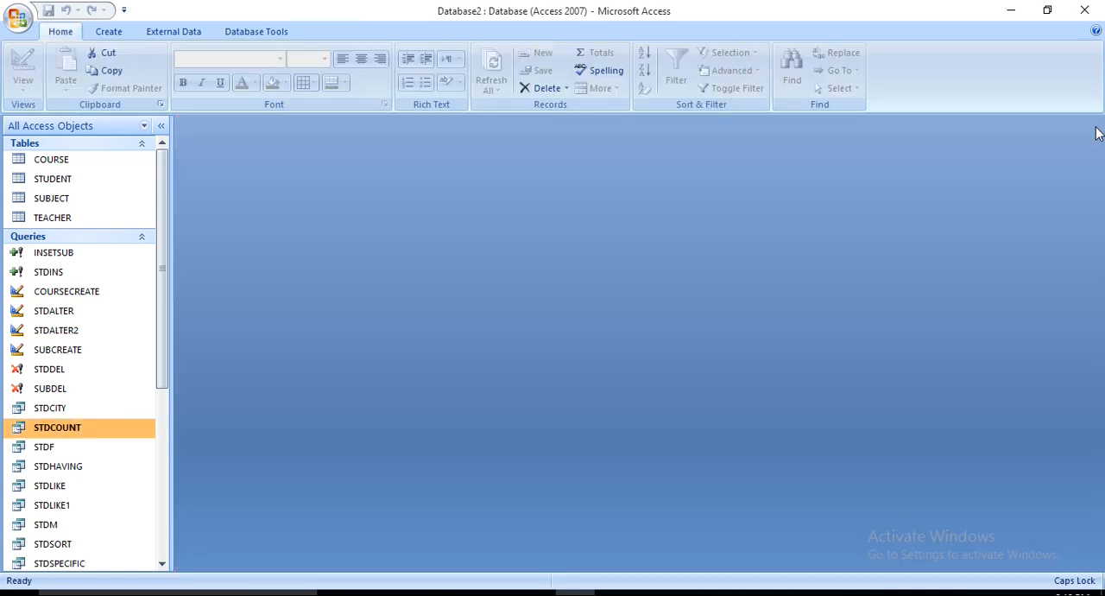
Step: Rerun STDCOUNT, and run the STDF query to examine its records and SQL statement before closing STDF
double_click(45, 428)
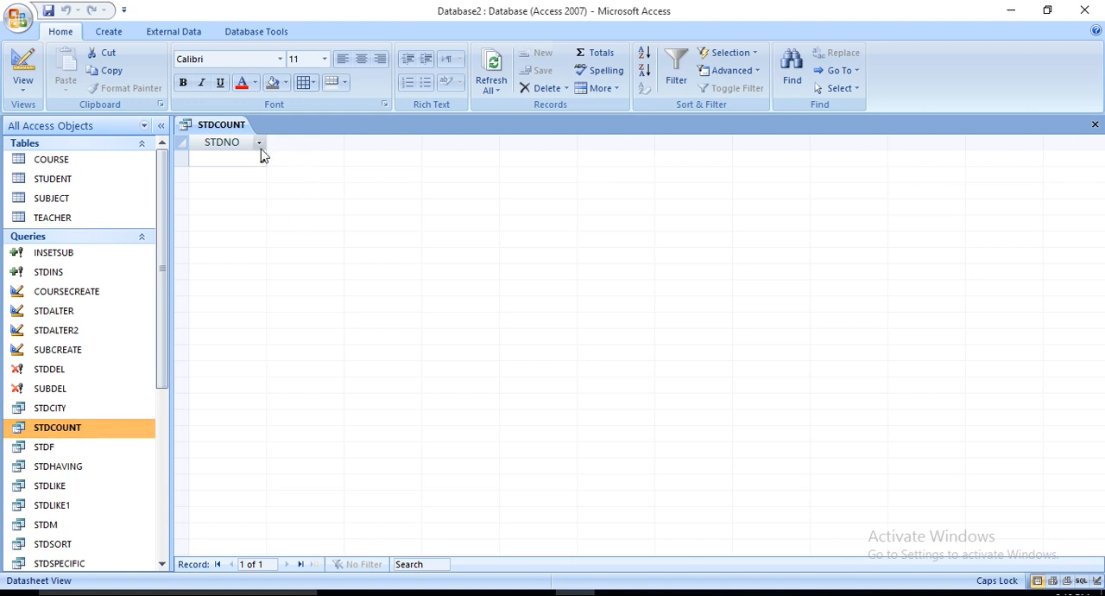
double_click(45, 446)
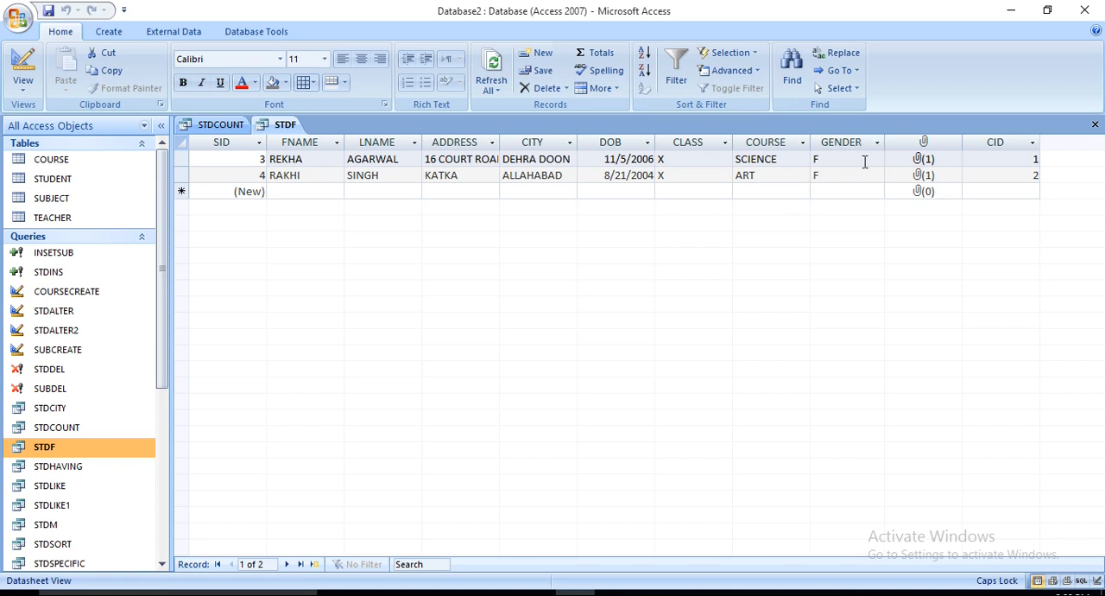
click(19, 95)
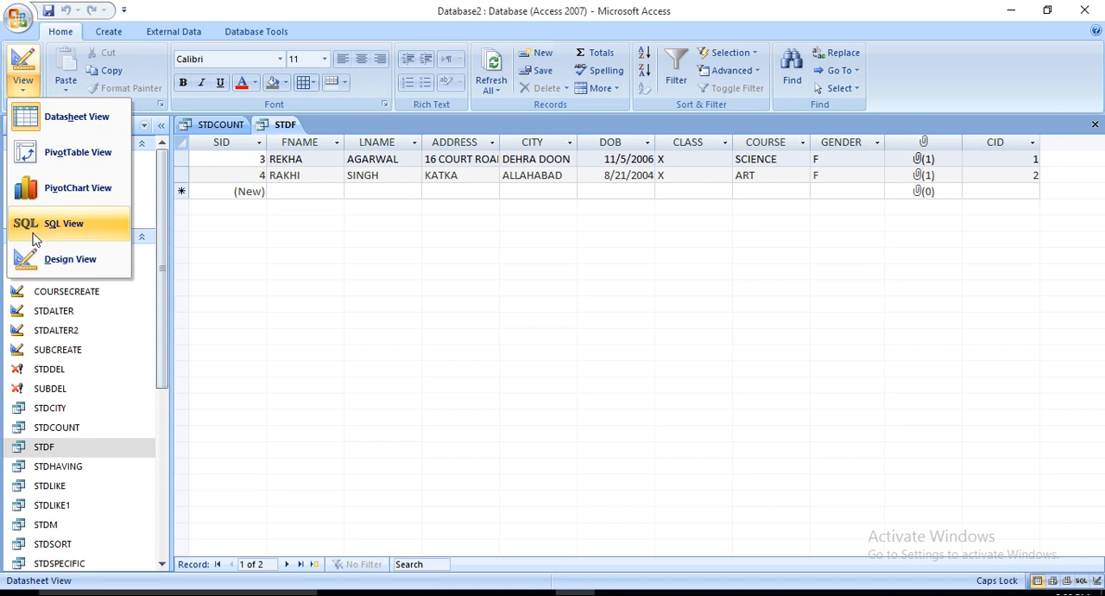
click(33, 230)
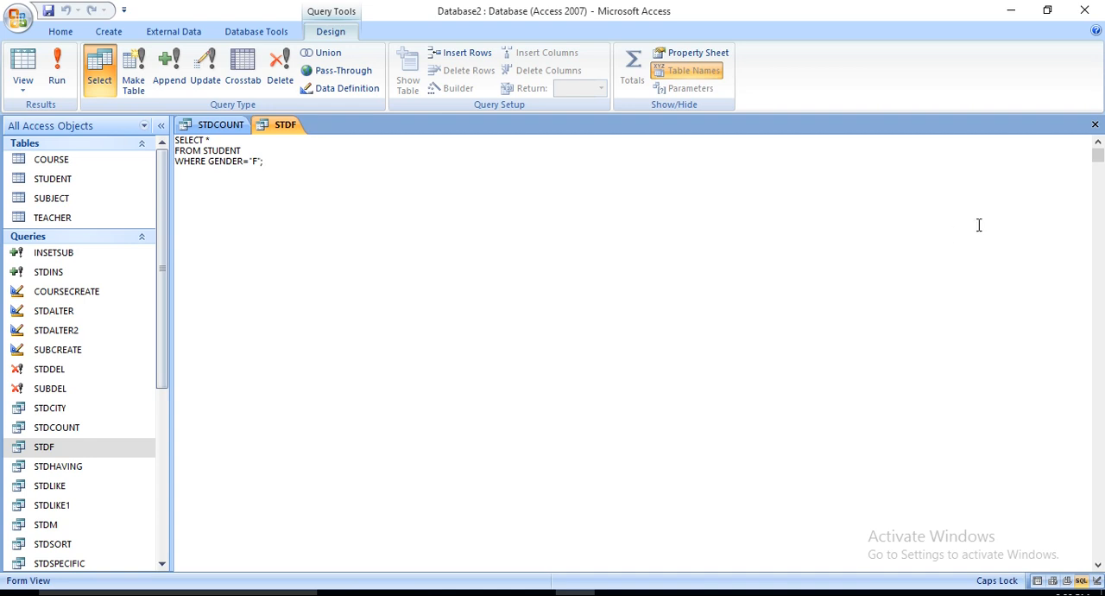
click(1095, 124)
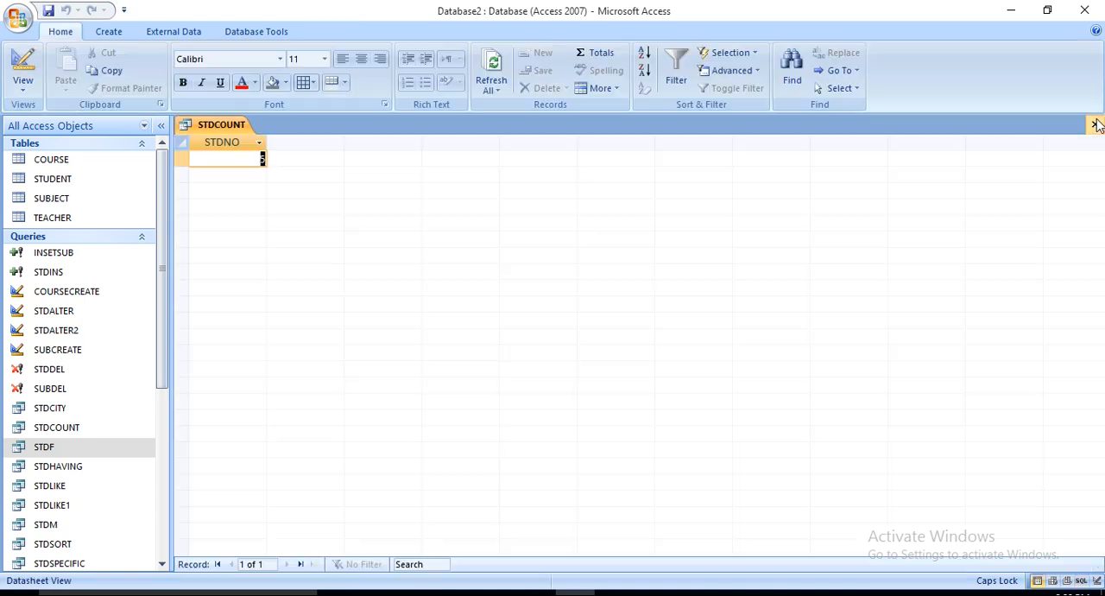
Step: Run the STDHAVING query, examine its SQL statement, and rerun it from there
double_click(53, 471)
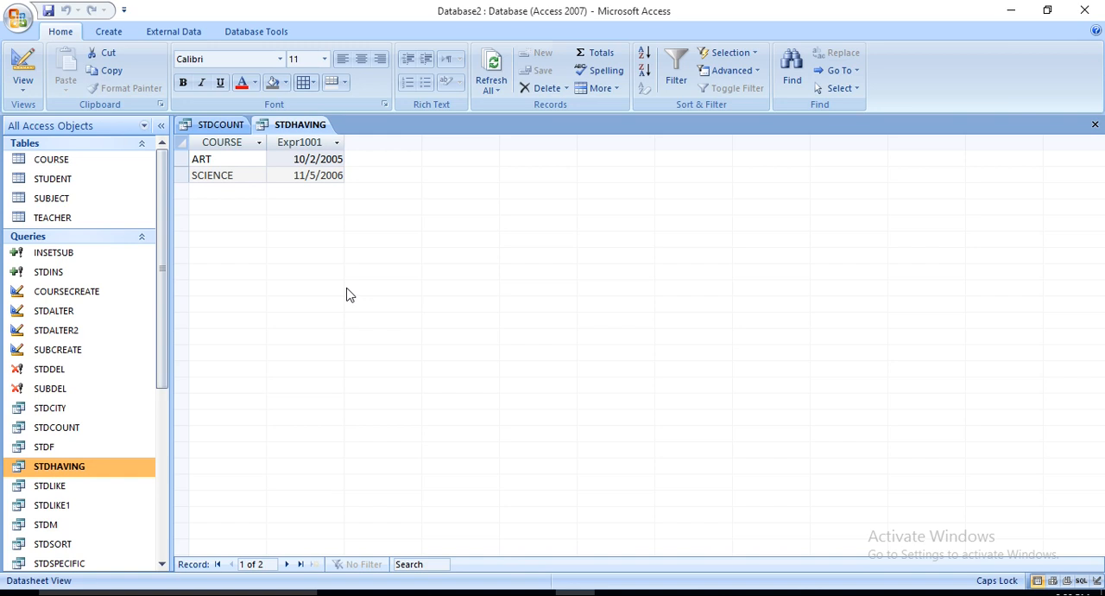
click(23, 82)
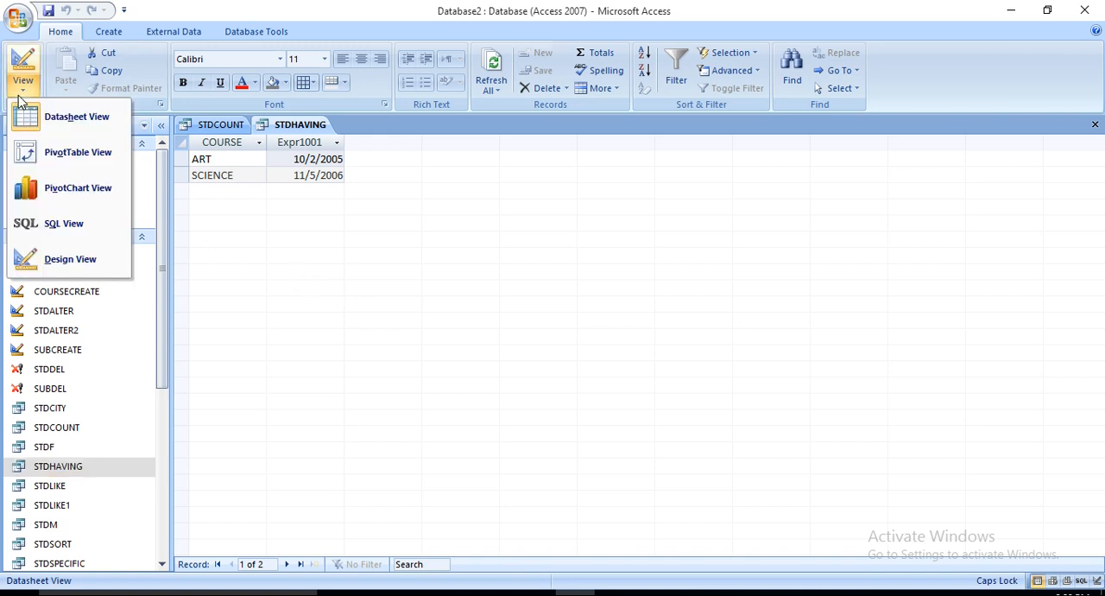
click(63, 229)
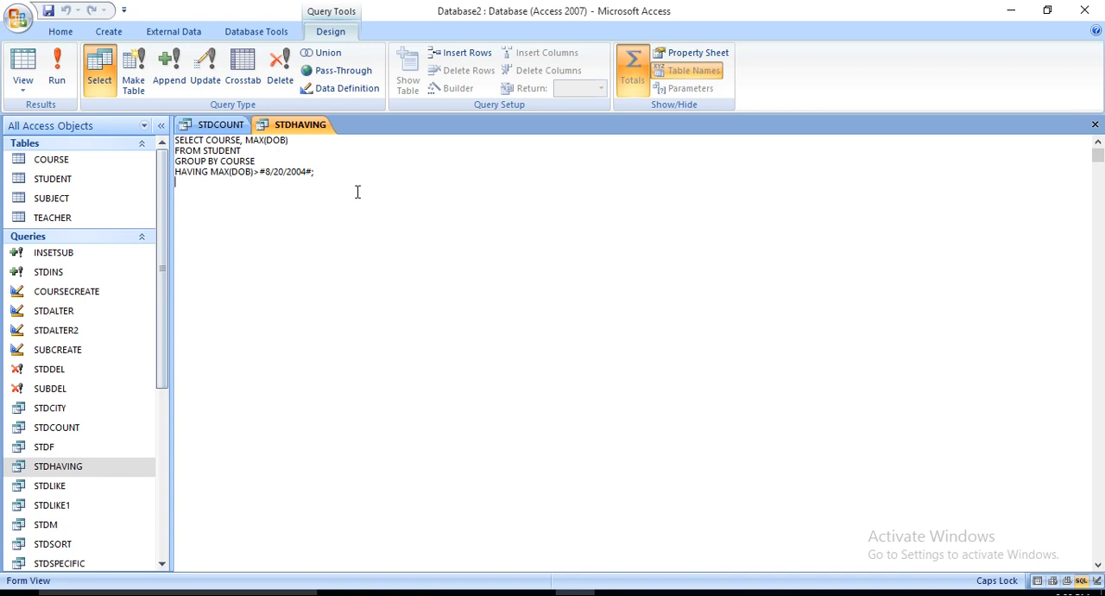
click(63, 92)
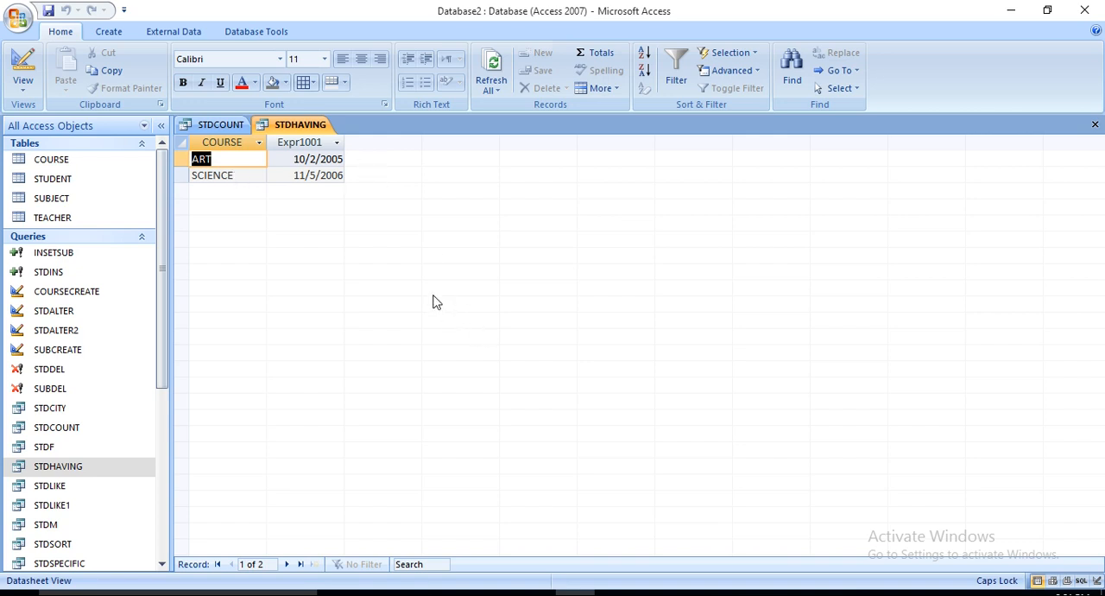
Step: Open the STUDENT table to compare its records with the STDHAVING result, and return to that query's SQL statement
double_click(75, 179)
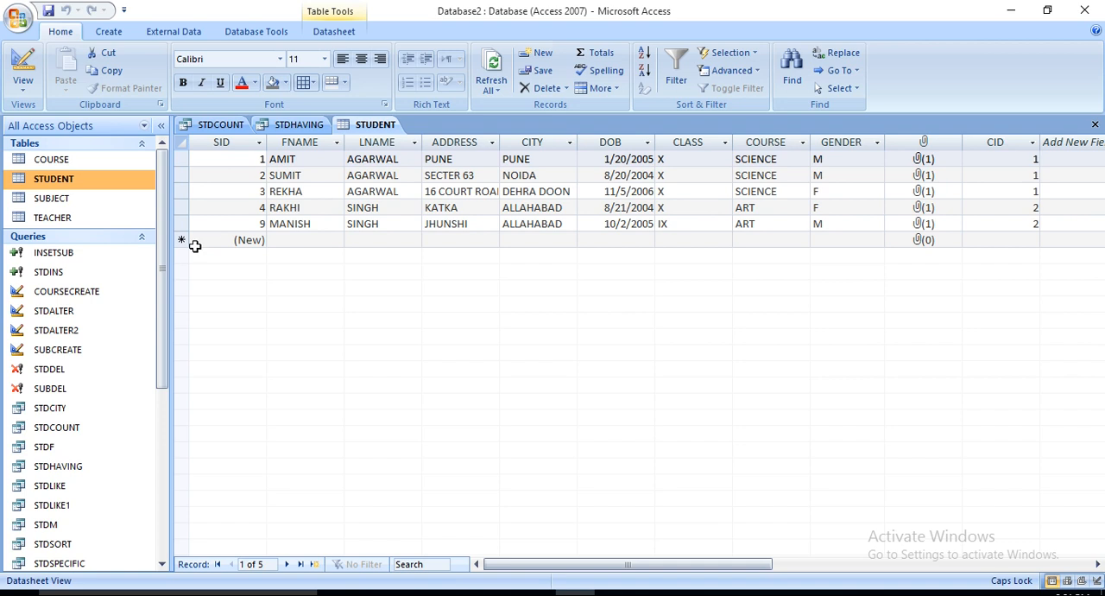
double_click(89, 467)
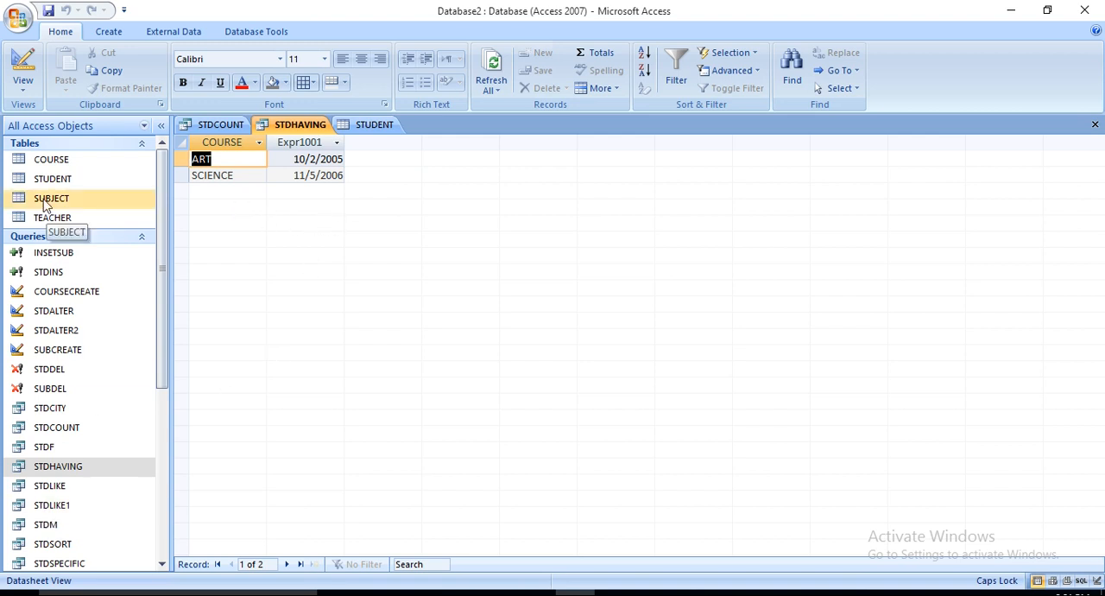
click(20, 83)
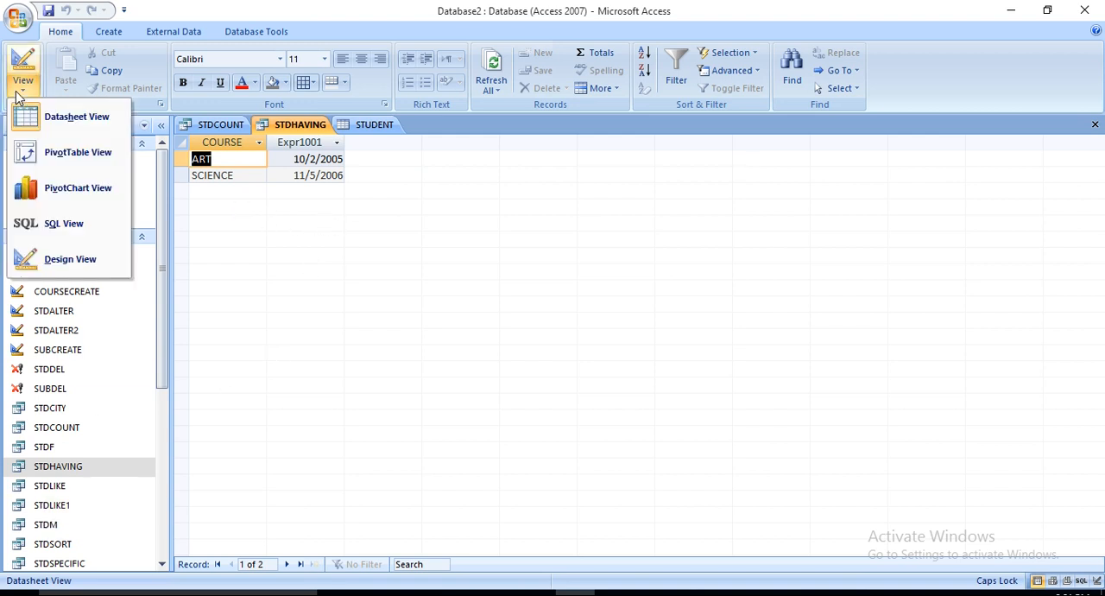
click(38, 225)
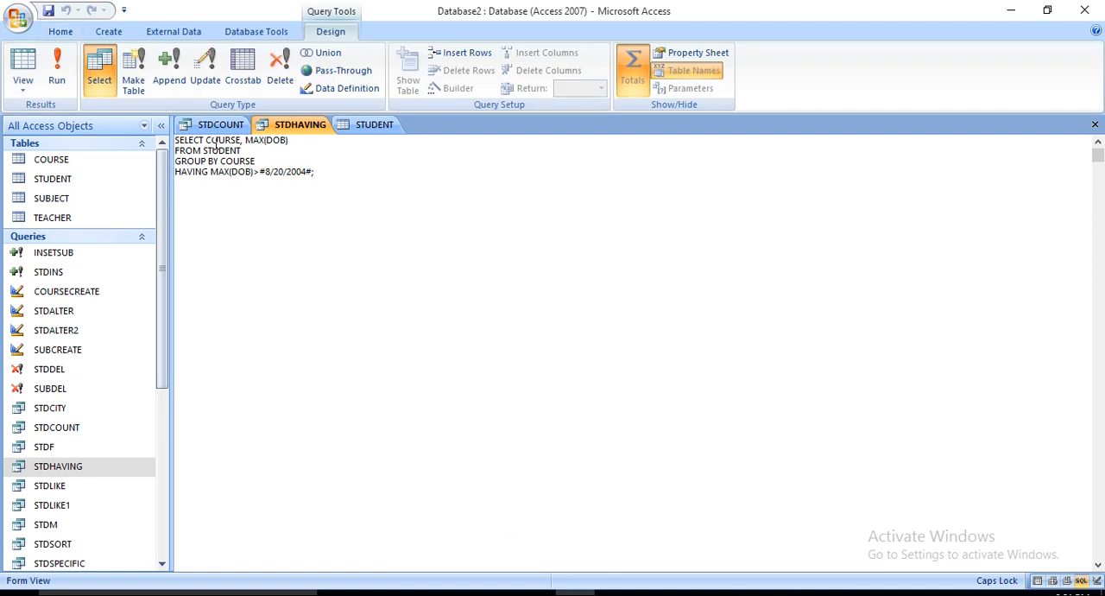
Step: Try to run STDHAVING with FNAME added before COURSE in its SELECT clause
click(206, 140)
text(FNAME,)
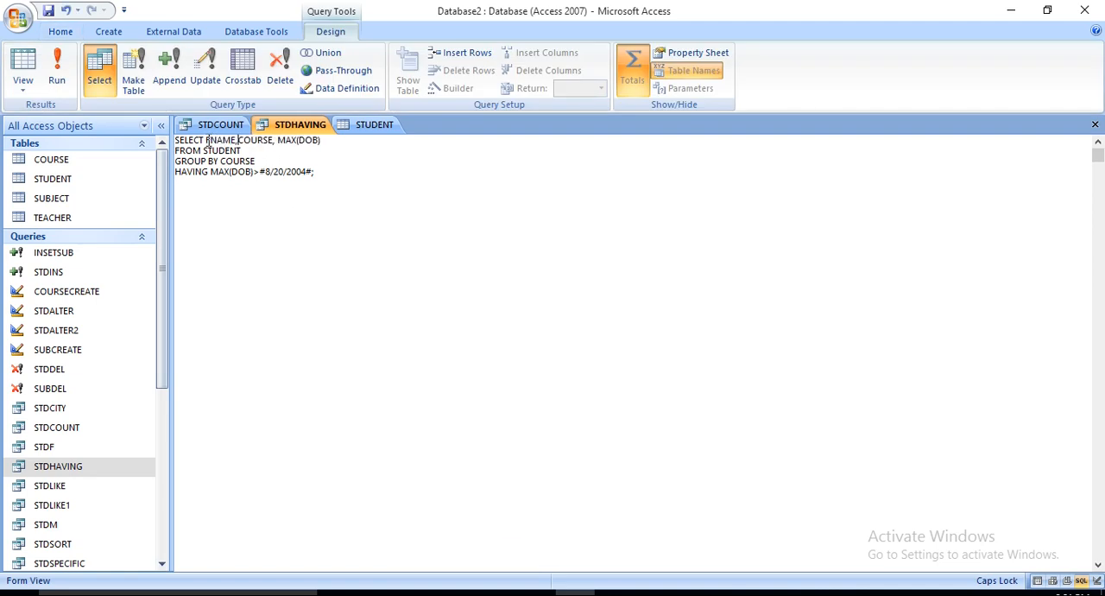
click(74, 74)
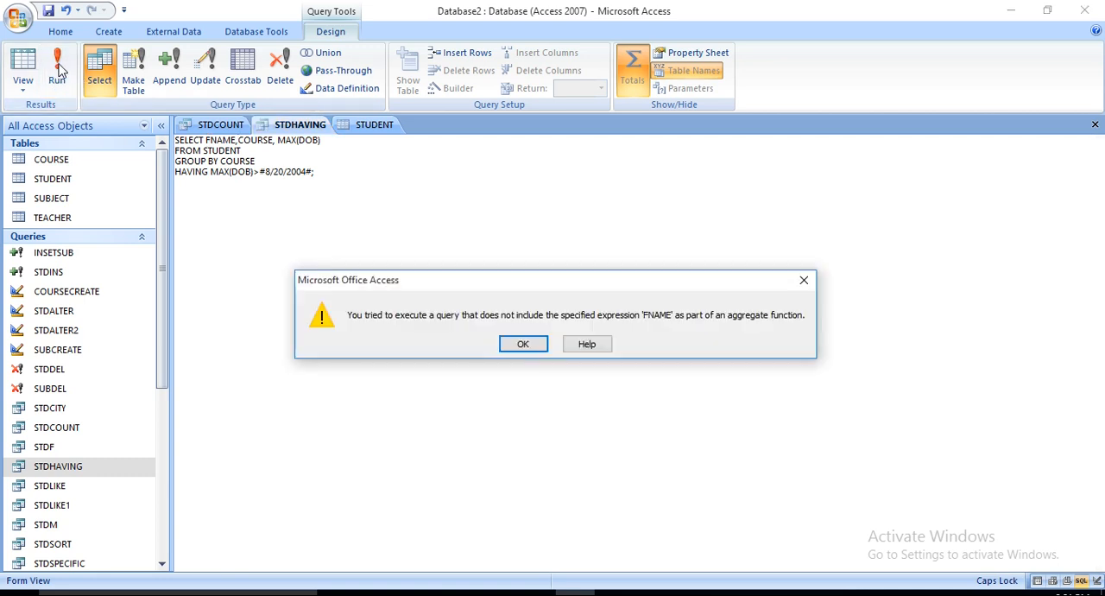
click(524, 344)
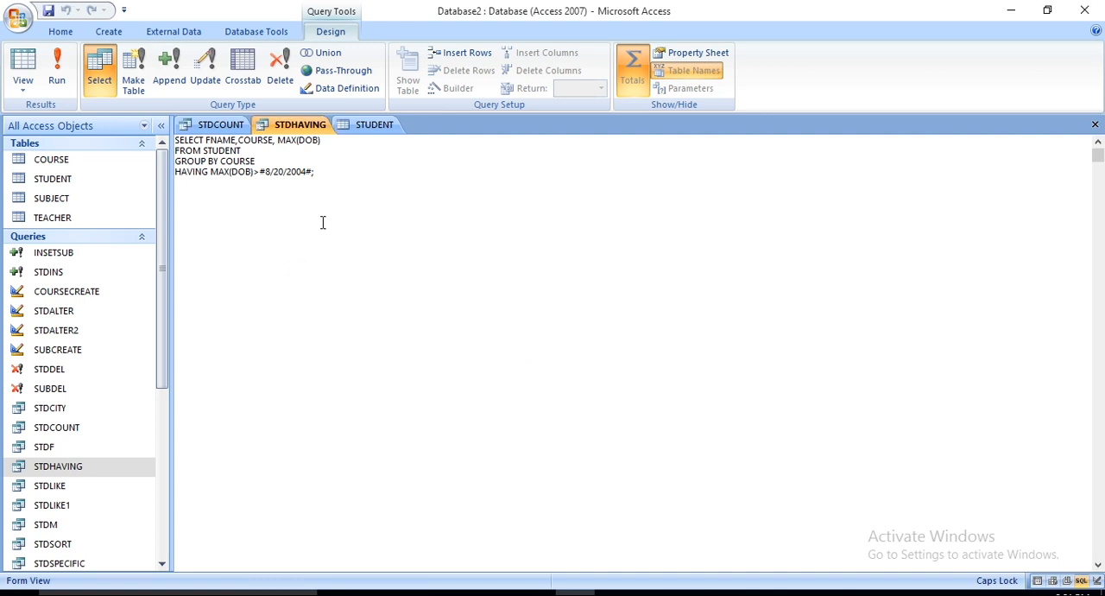
Step: Remove FNAME from the STDHAVING query's SELECT clause, and close the query without saving its design changes
drag(234, 141, 206, 128)
key(Delete)
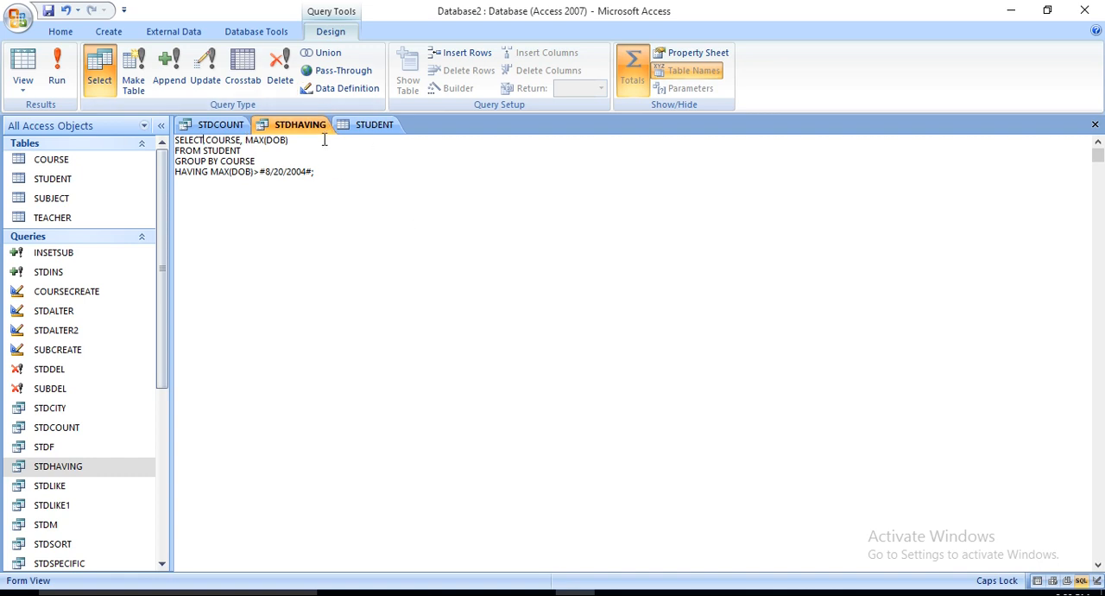
click(76, 494)
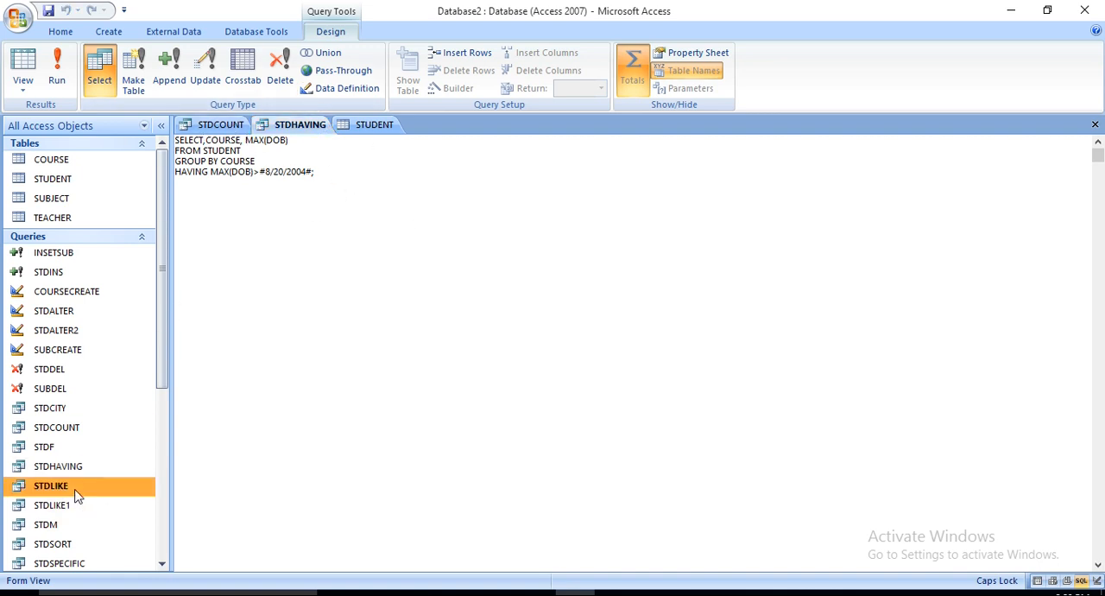
click(22, 92)
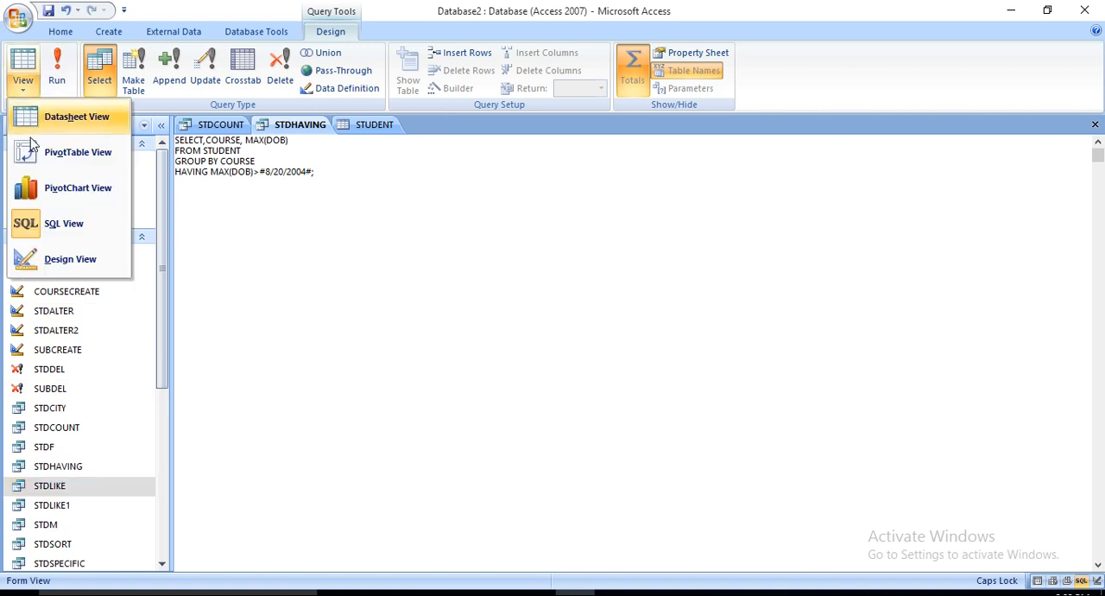
click(76, 223)
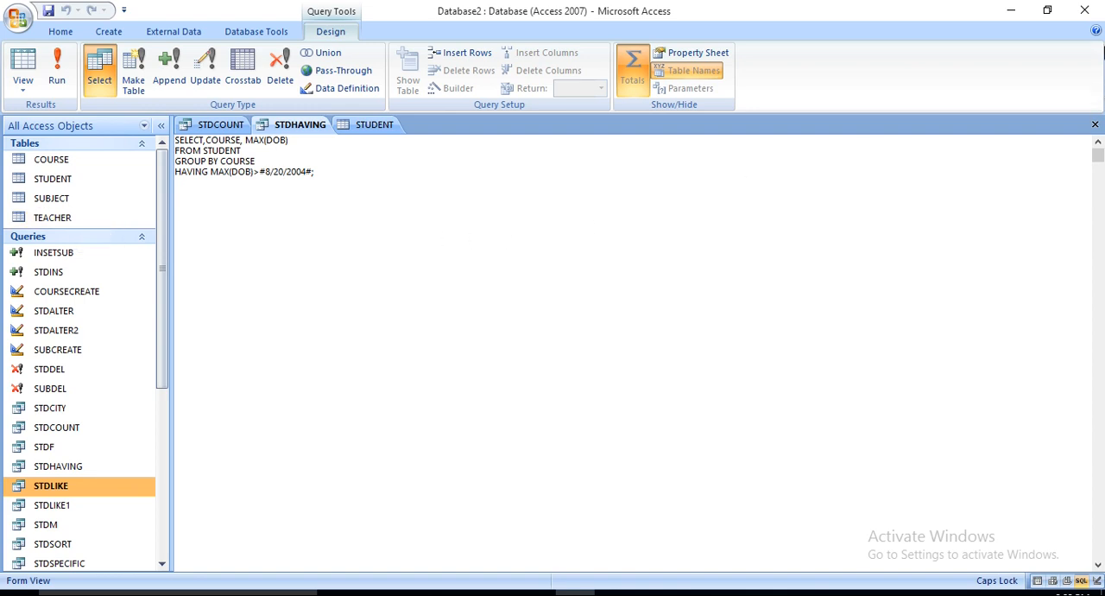
click(1094, 124)
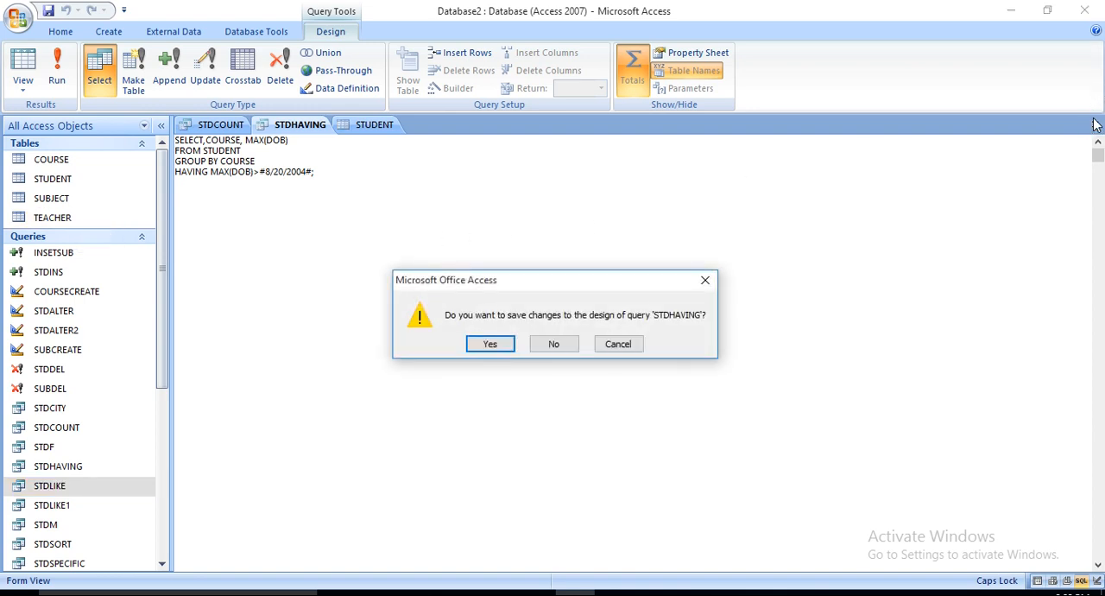
click(568, 346)
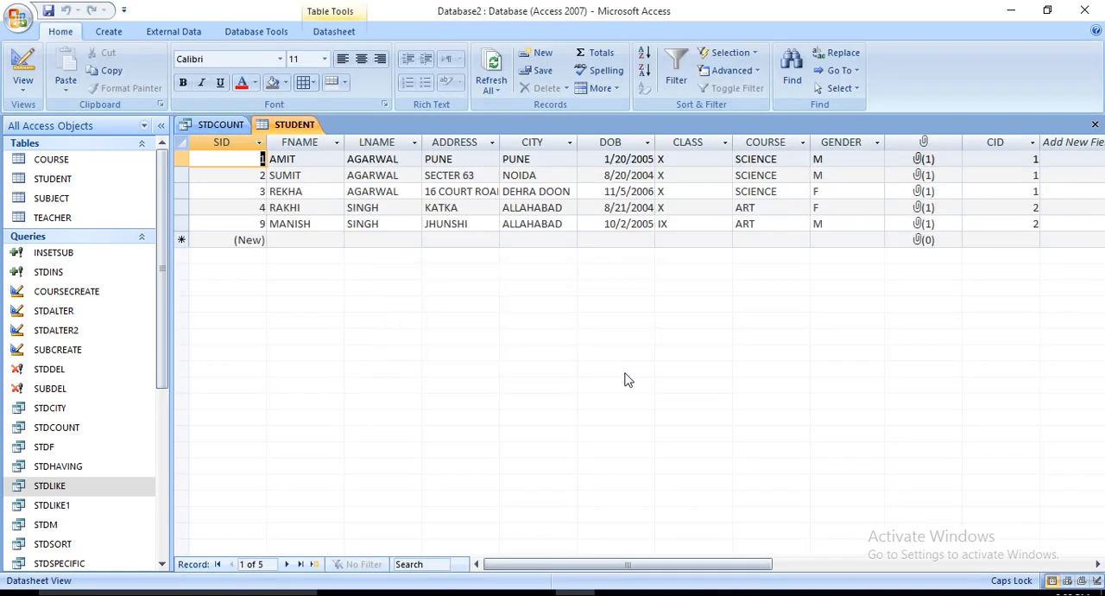
Step: Open the STDLIKE query's design to examine its SQL statement, run it to view the matching records, and close it
click(98, 490)
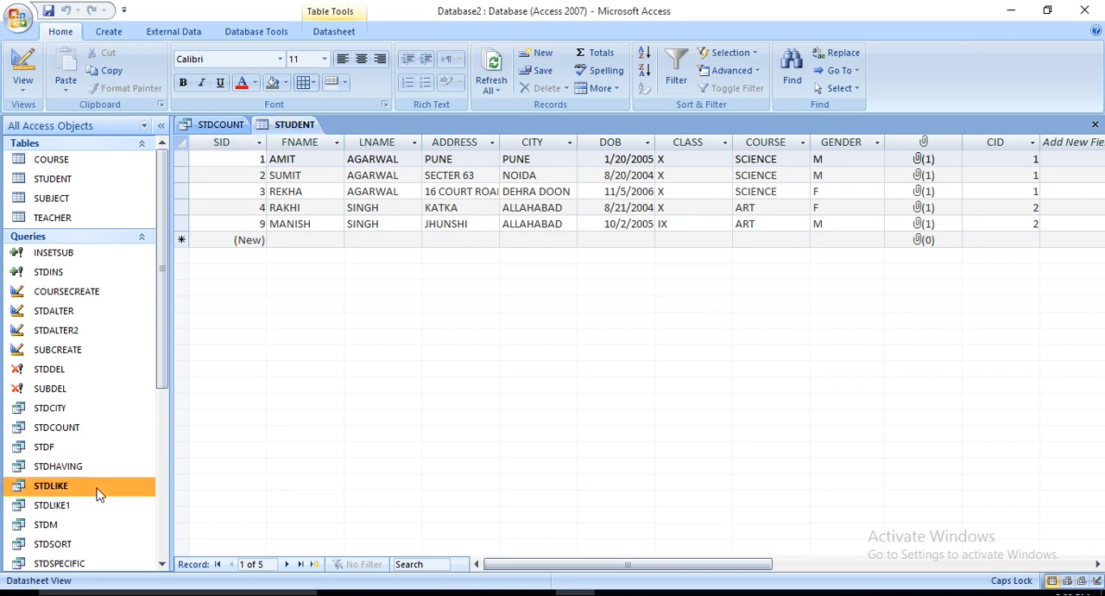
click(23, 84)
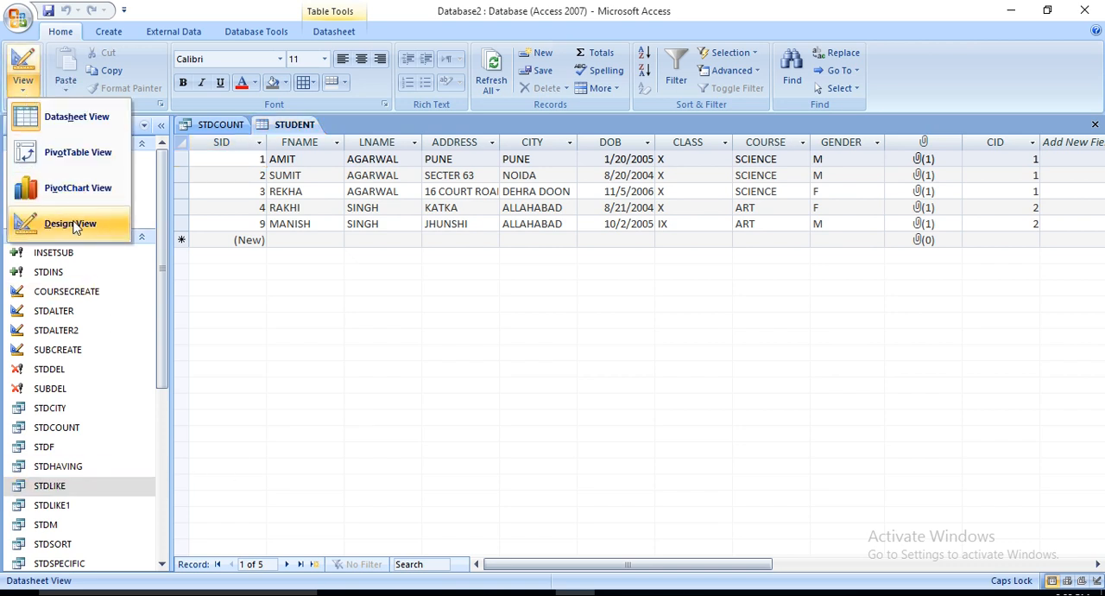
click(89, 488)
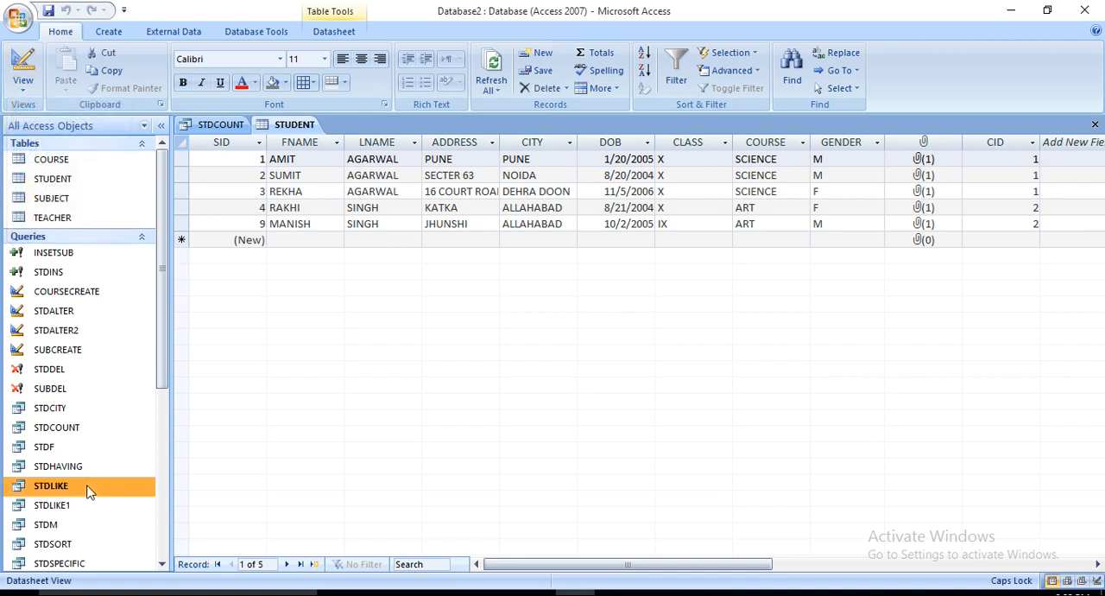
right_click(89, 489)
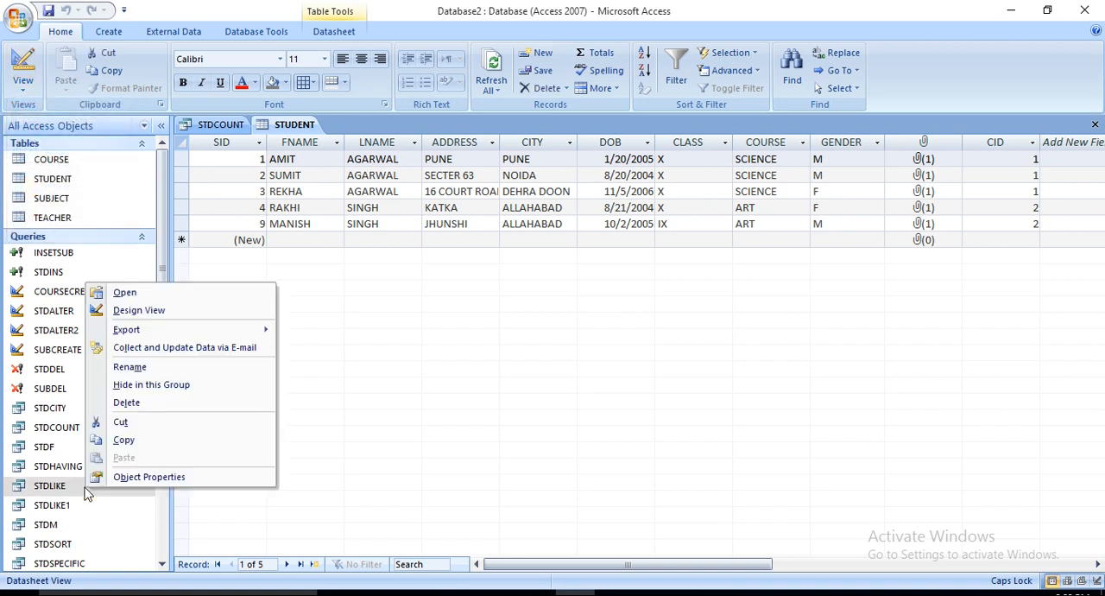
click(139, 309)
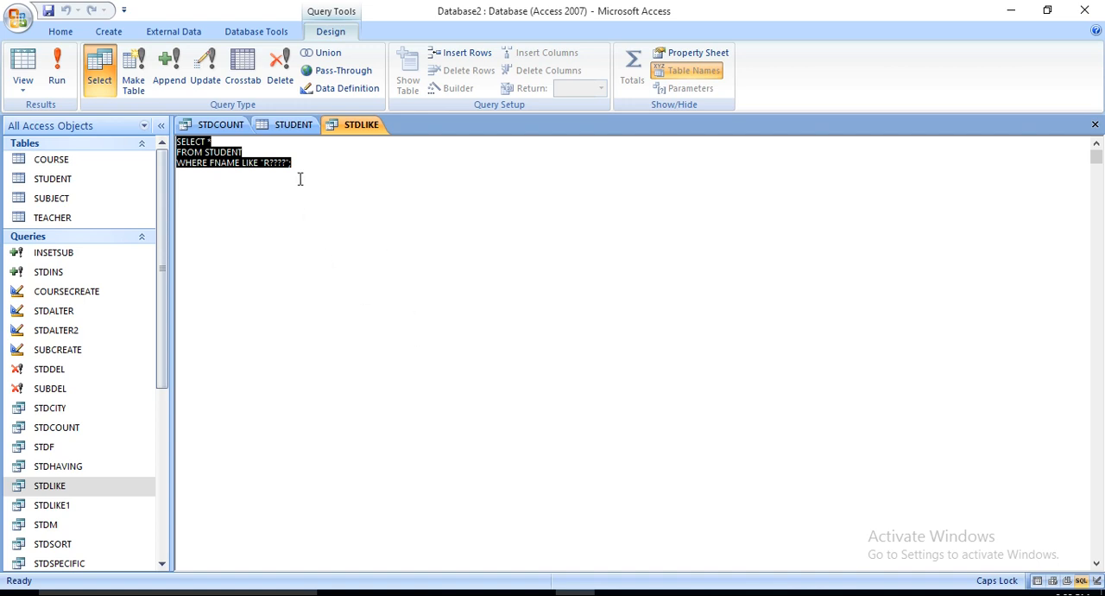
click(56, 75)
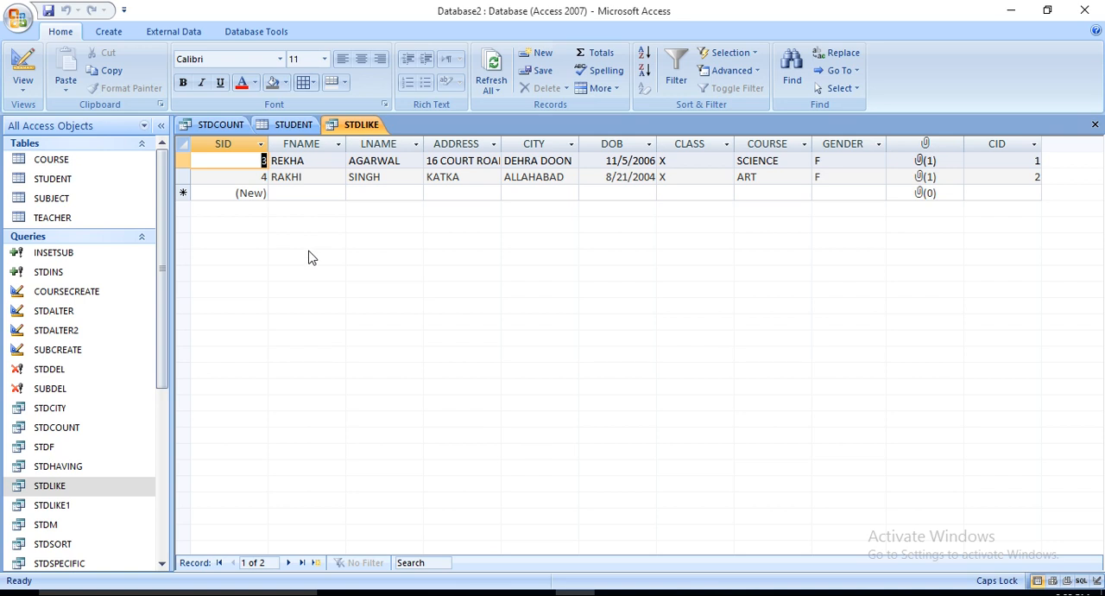
click(1094, 126)
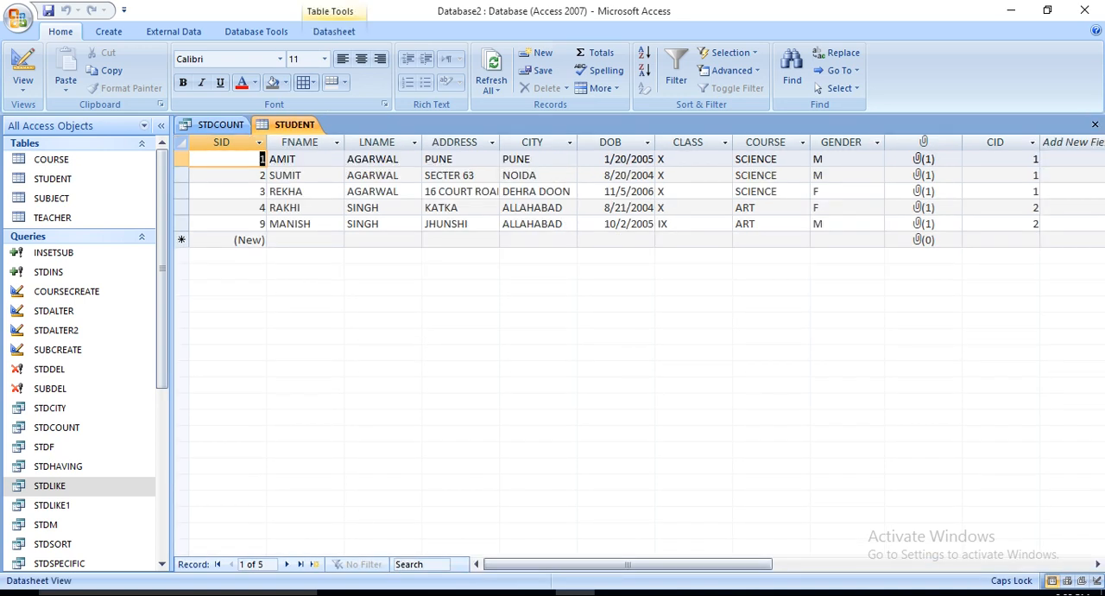
Step: Open the STDLIKE1 query's design to examine its LIKE pattern, and run it to view the matching student records
click(45, 505)
right_click(44, 505)
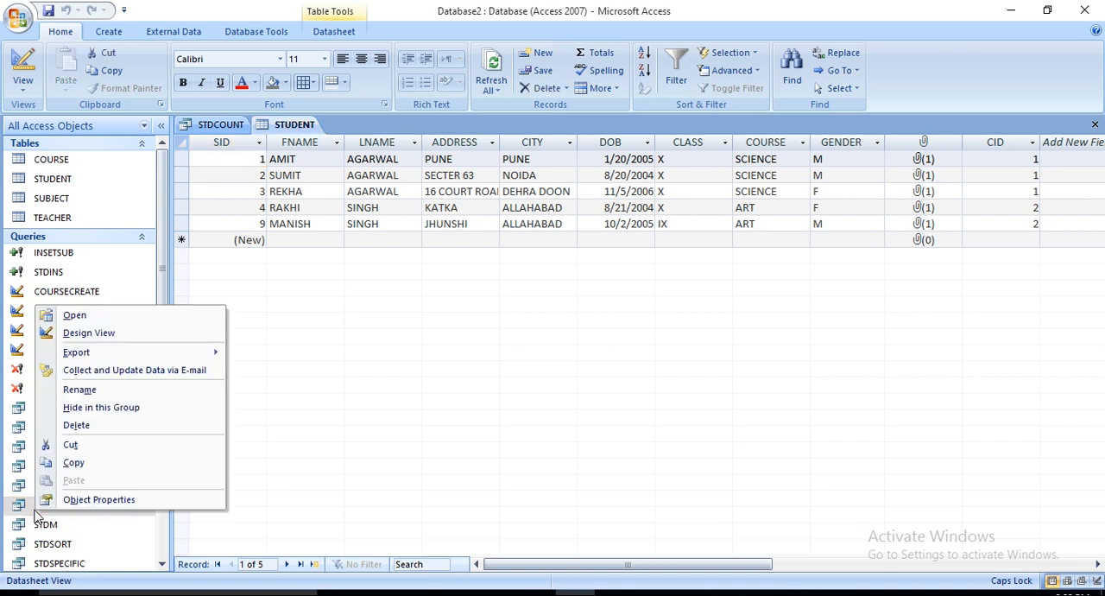
click(116, 335)
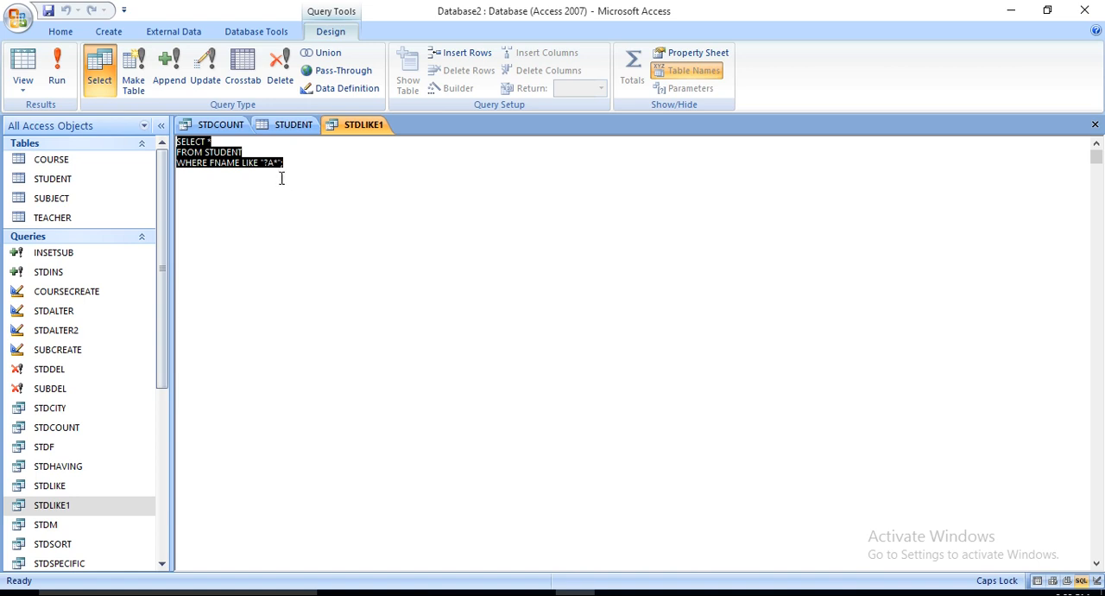
click(309, 214)
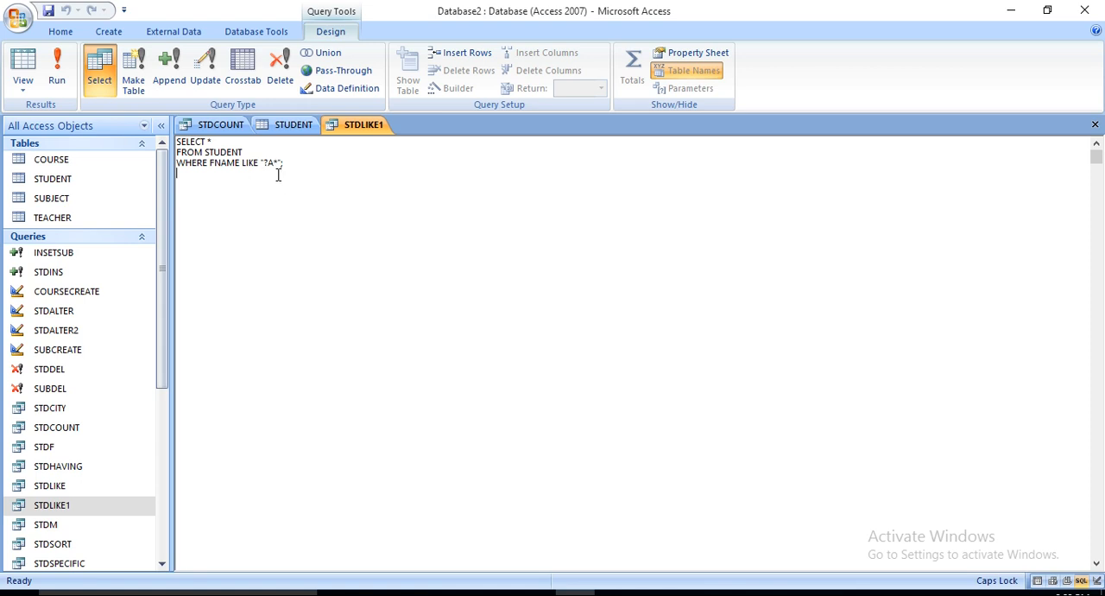
click(62, 69)
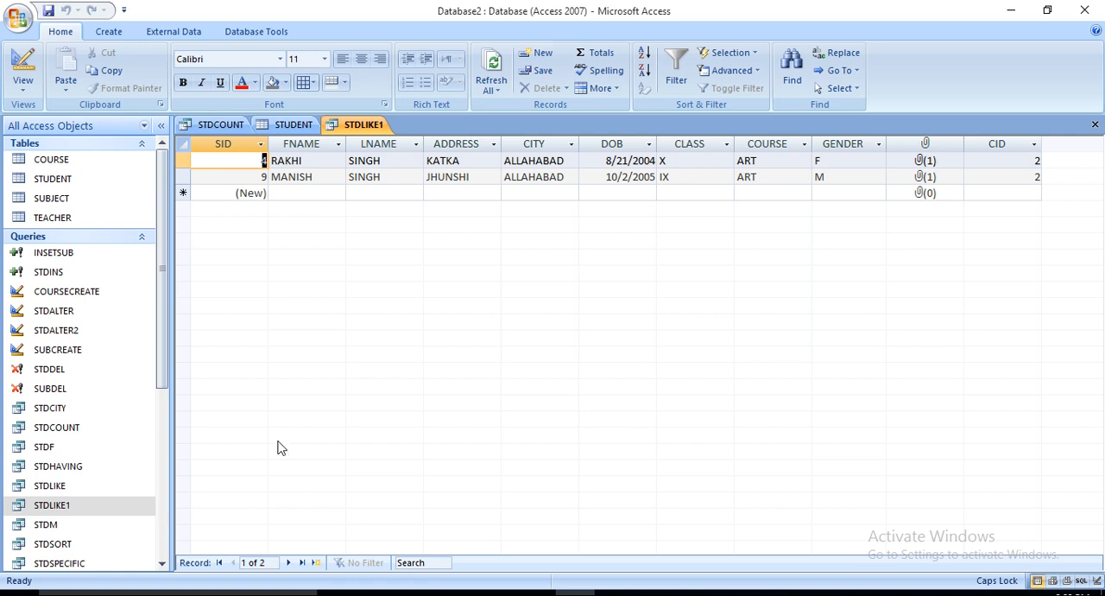
Step: Open the STDM query's design to examine its GENDER condition, and run it to view the records
right_click(77, 530)
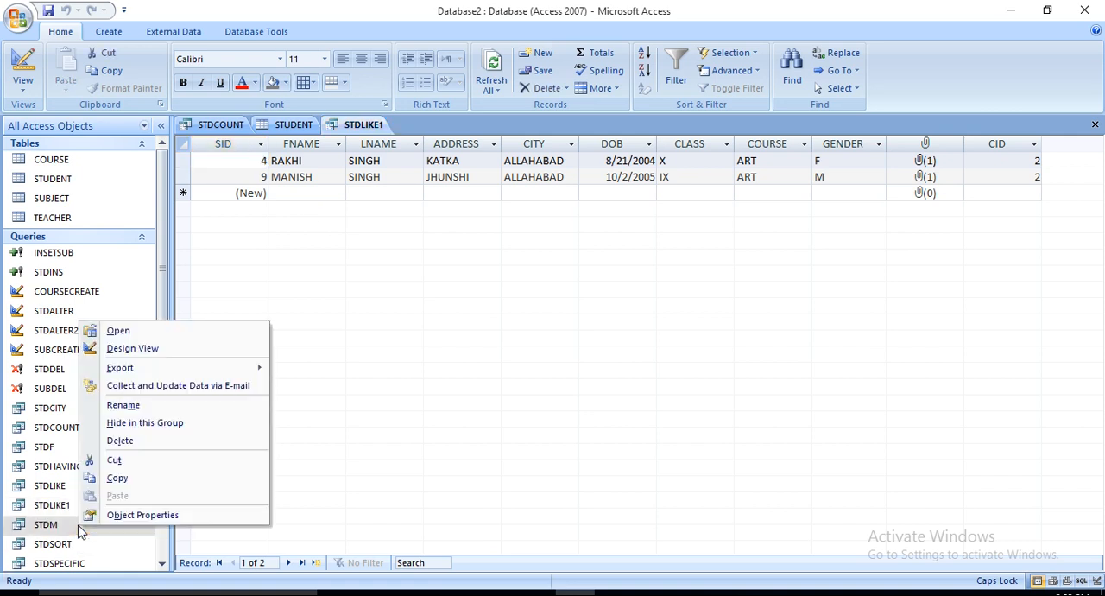
click(136, 349)
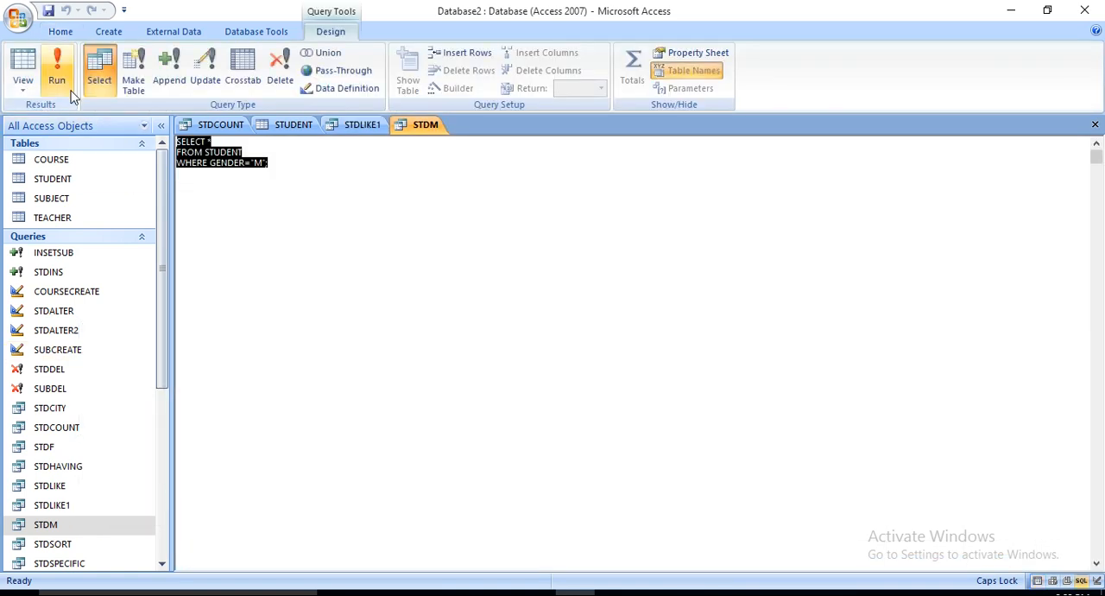
click(71, 91)
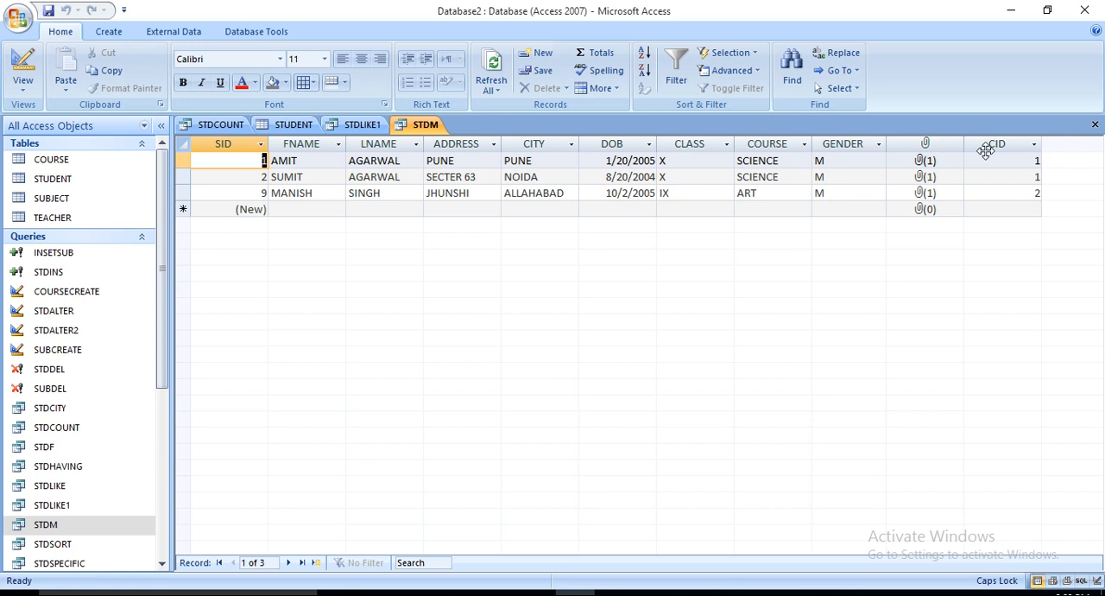
Step: Open the STDSORT query's design to examine its ORDER BY clause, and run it to view the sorted records
right_click(54, 543)
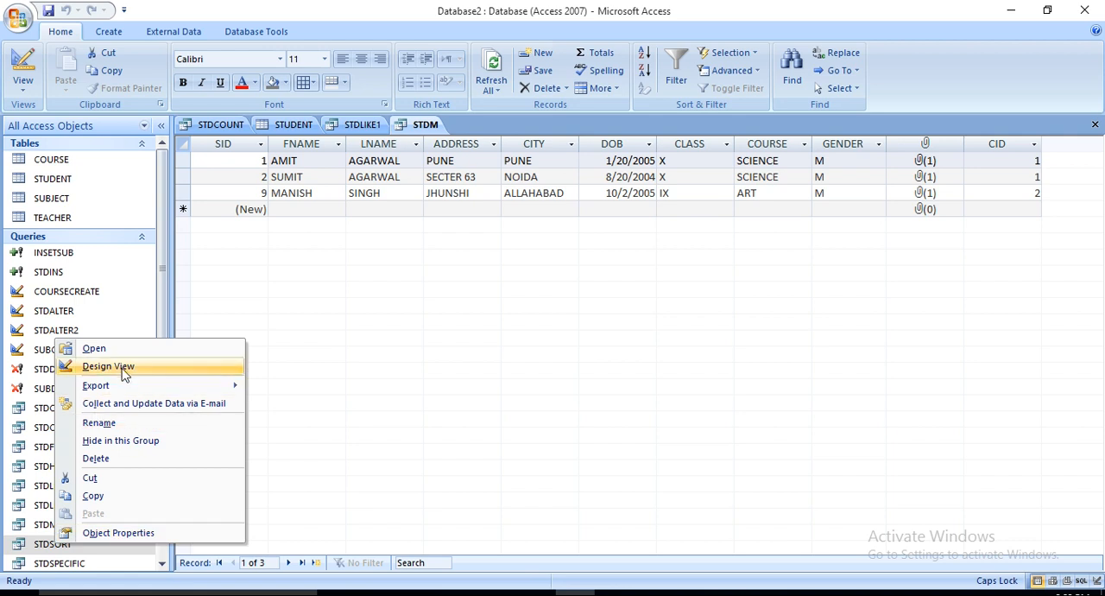
click(108, 366)
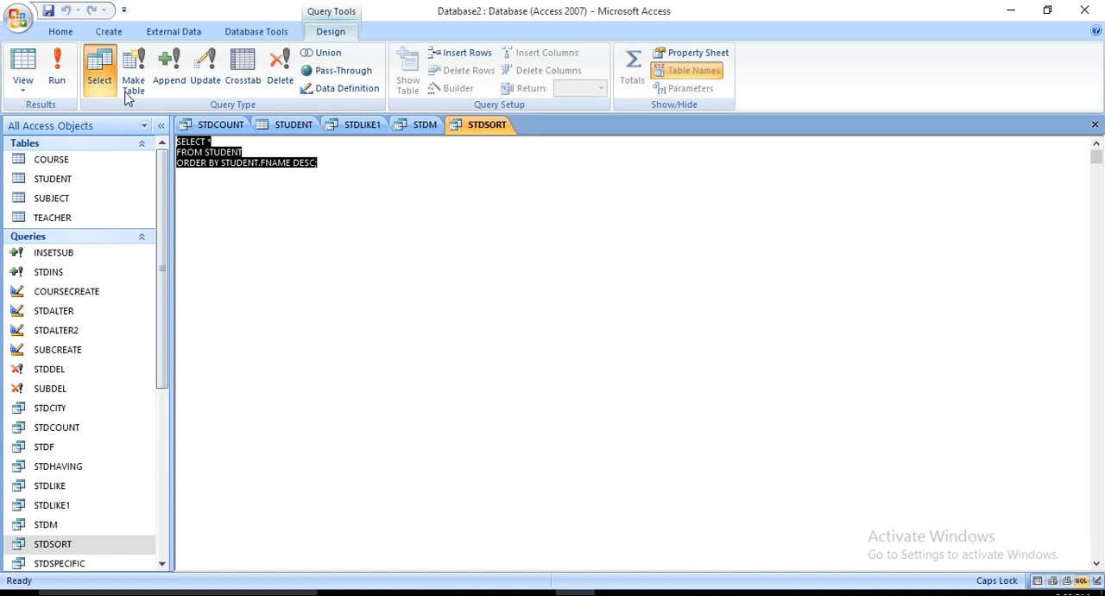
click(59, 74)
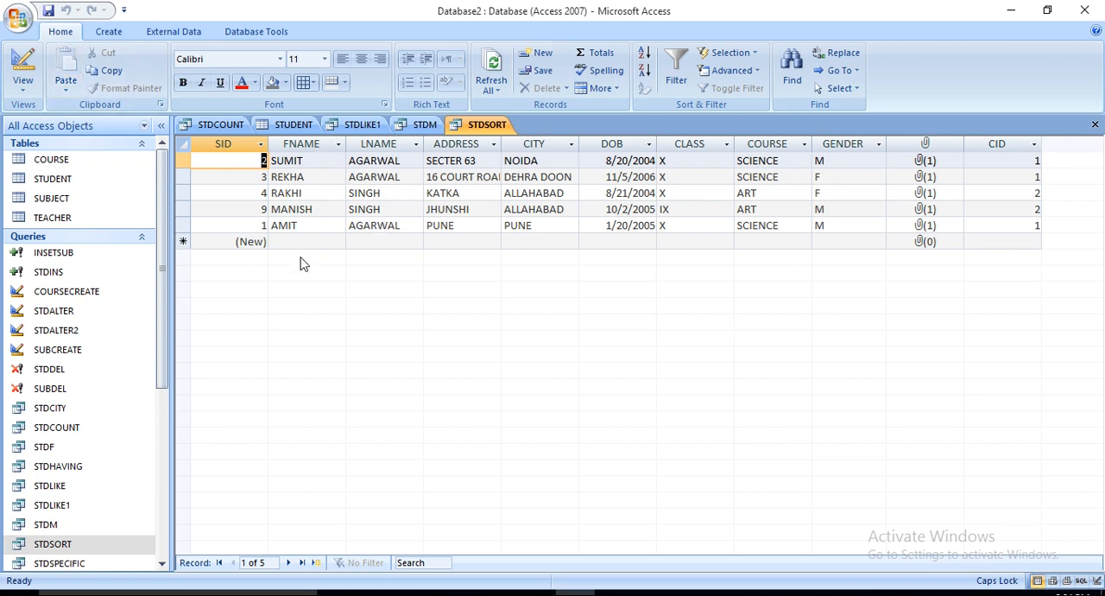
click(108, 537)
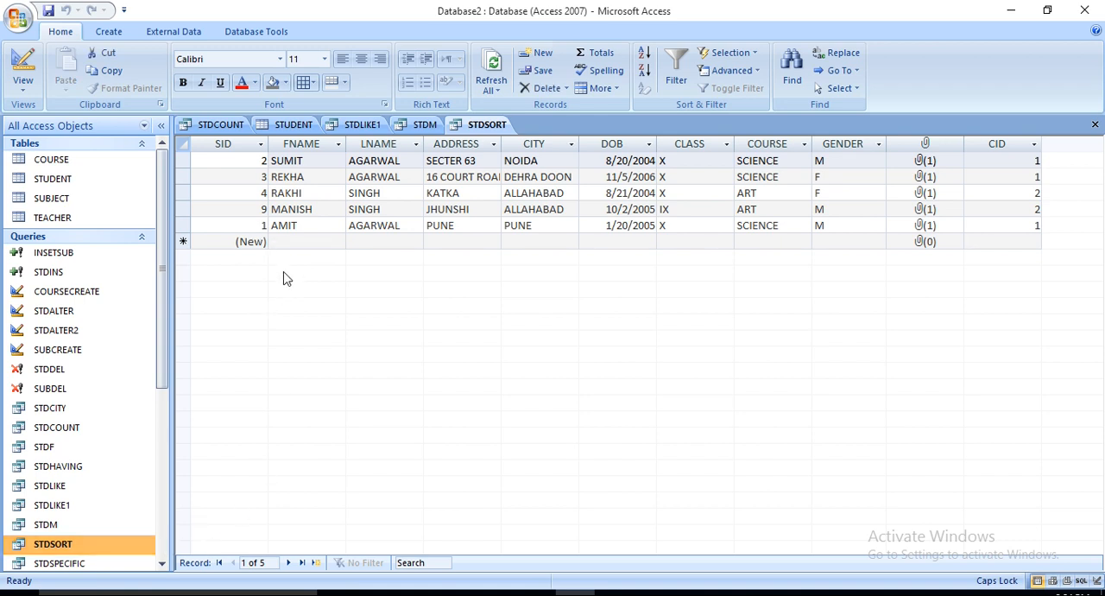
Step: Close STDSORT, STDM, STDLIKE1, the STUDENT table and STDCOUNT
click(1094, 125)
click(1095, 125)
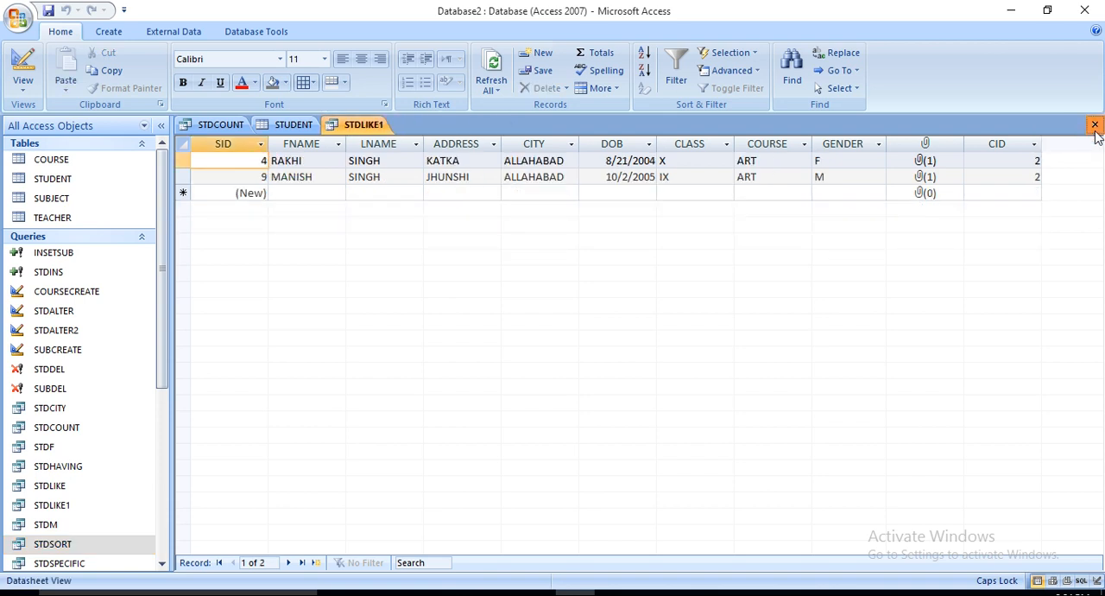
click(1094, 126)
click(1094, 126)
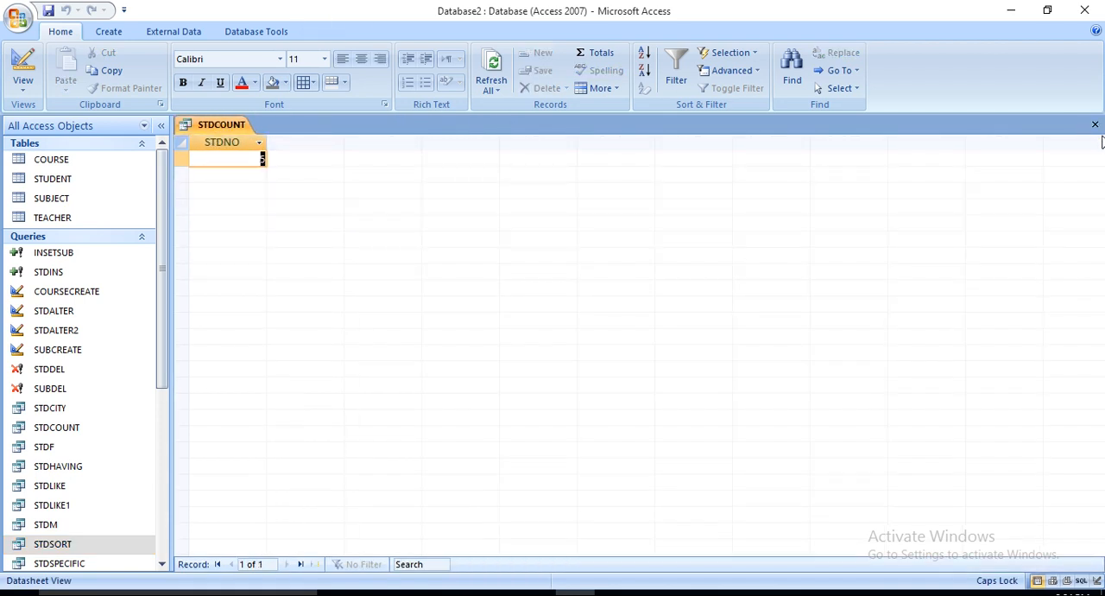
click(1095, 126)
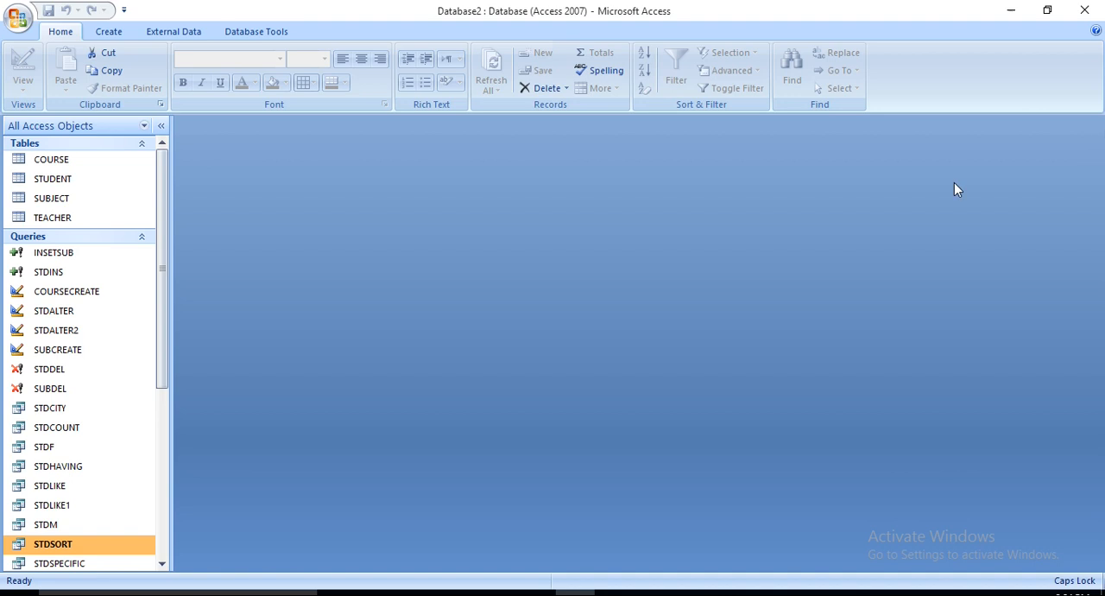
Step: Run the STDSPECIFIC query to view its record, and examine its SQL statement
click(167, 521)
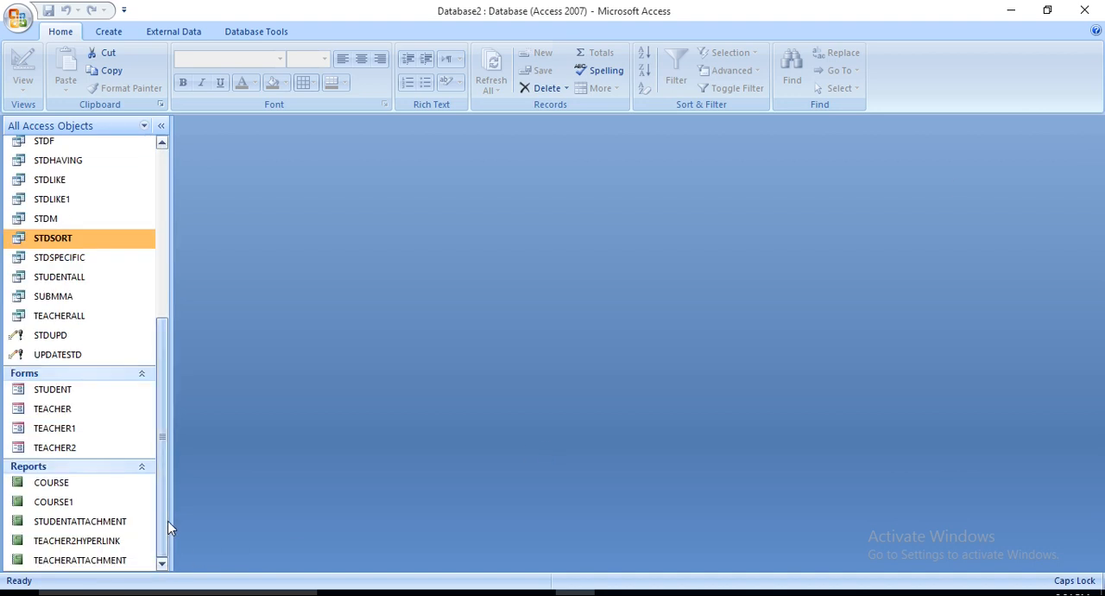
click(76, 259)
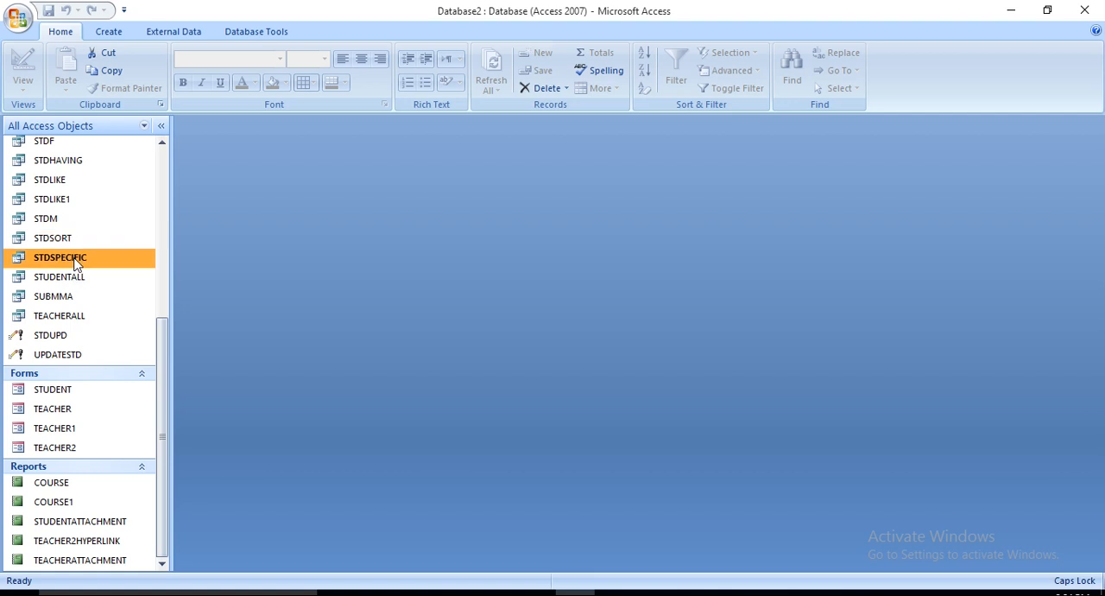
double_click(76, 261)
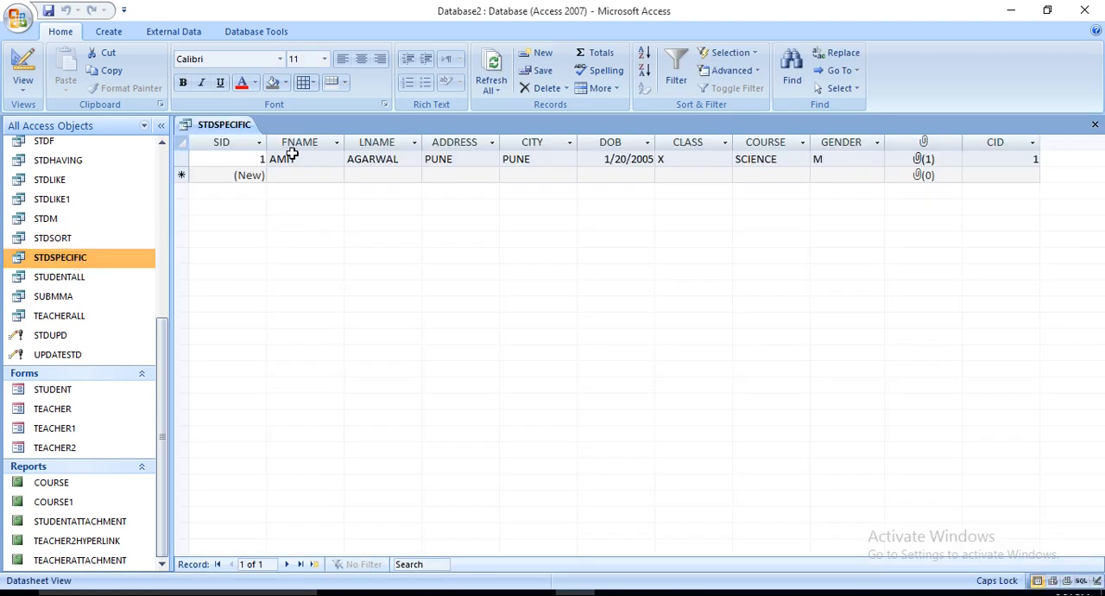
click(22, 85)
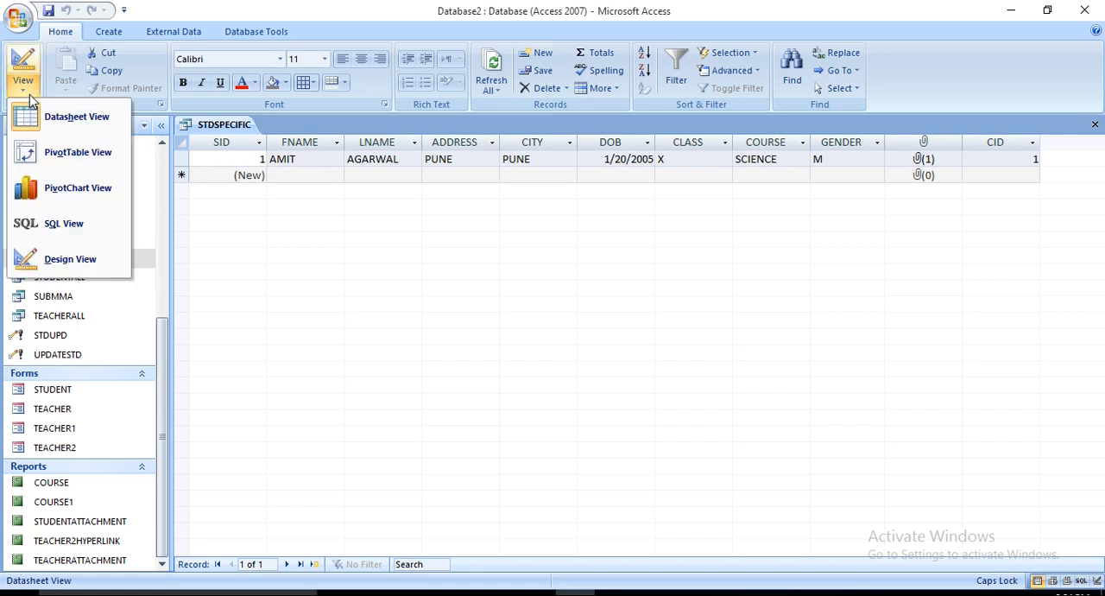
click(69, 224)
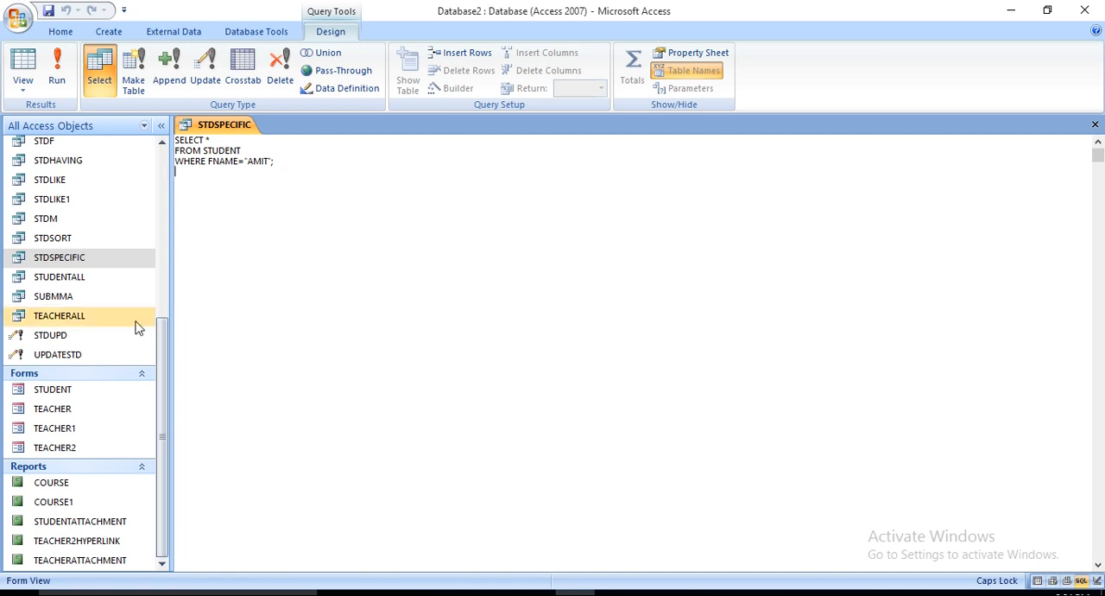
Step: Run the STUDENTALL query to view all student records, and examine its SQL statement
double_click(62, 280)
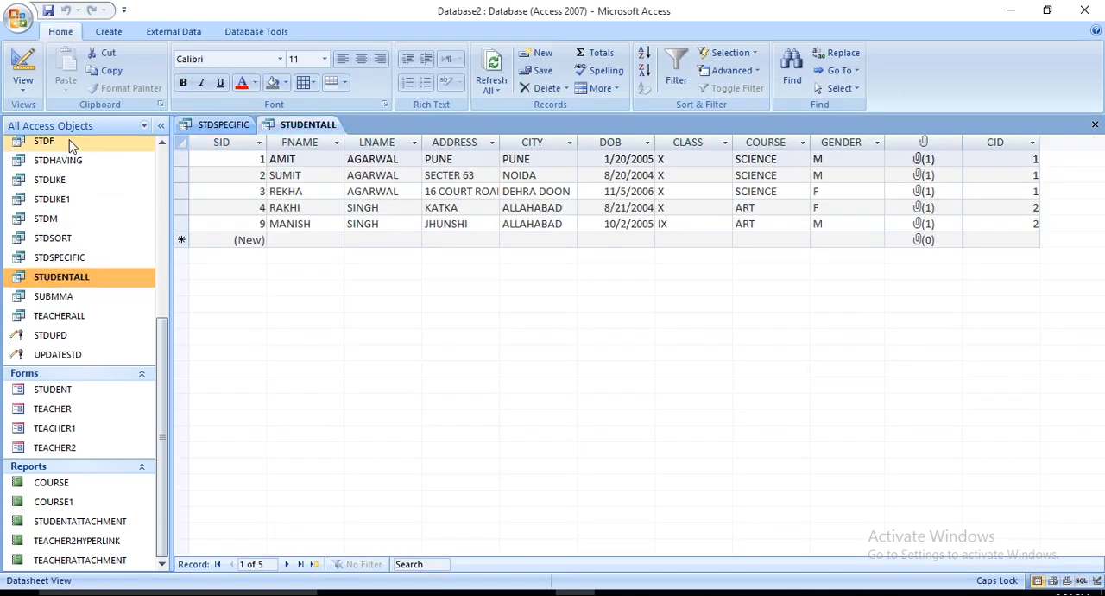
click(24, 90)
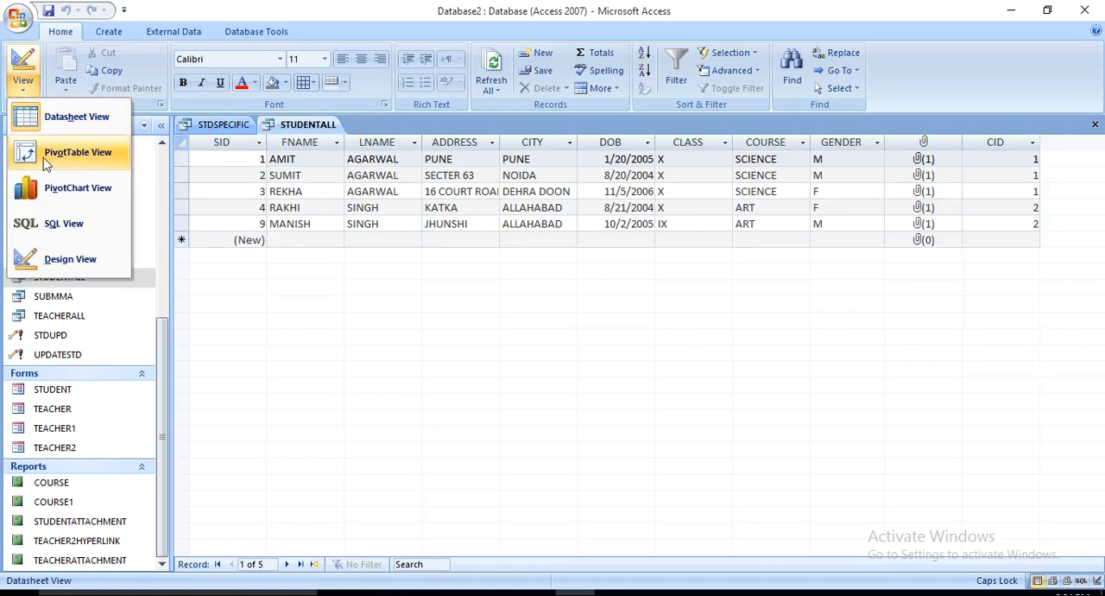
click(52, 226)
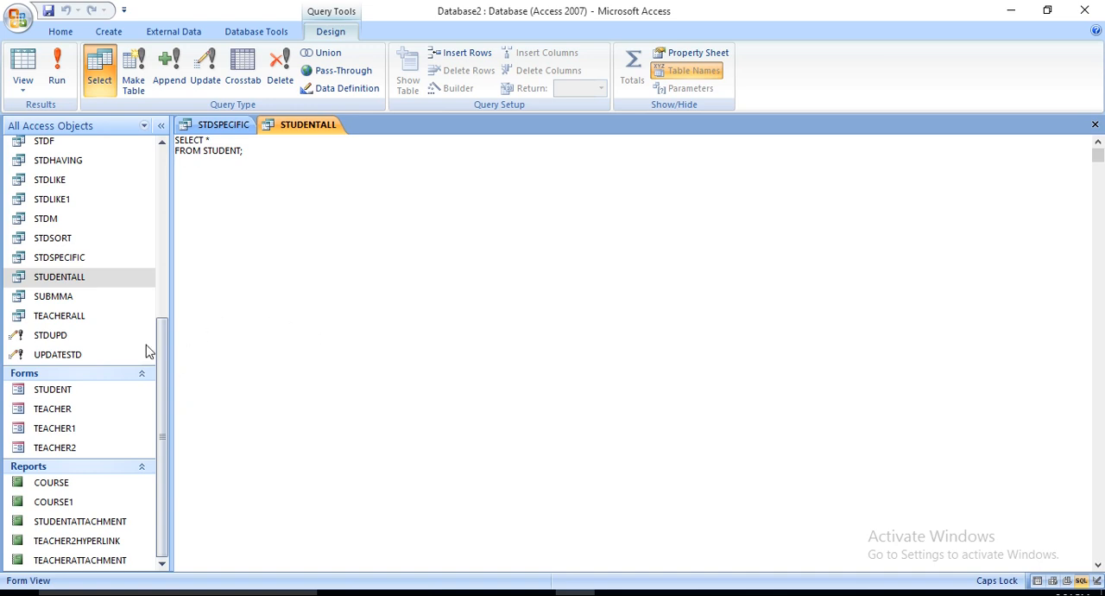
Step: Open the SUBMMA query's design to examine its MIN, MAX and AVG statement on SUBID, and run it to view the result
click(44, 300)
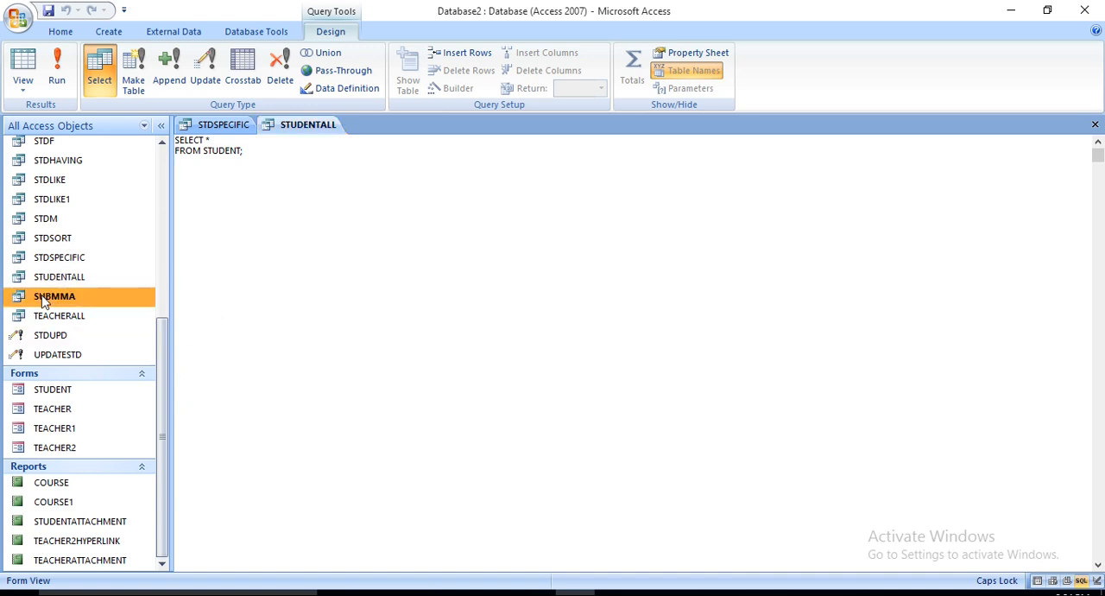
right_click(45, 299)
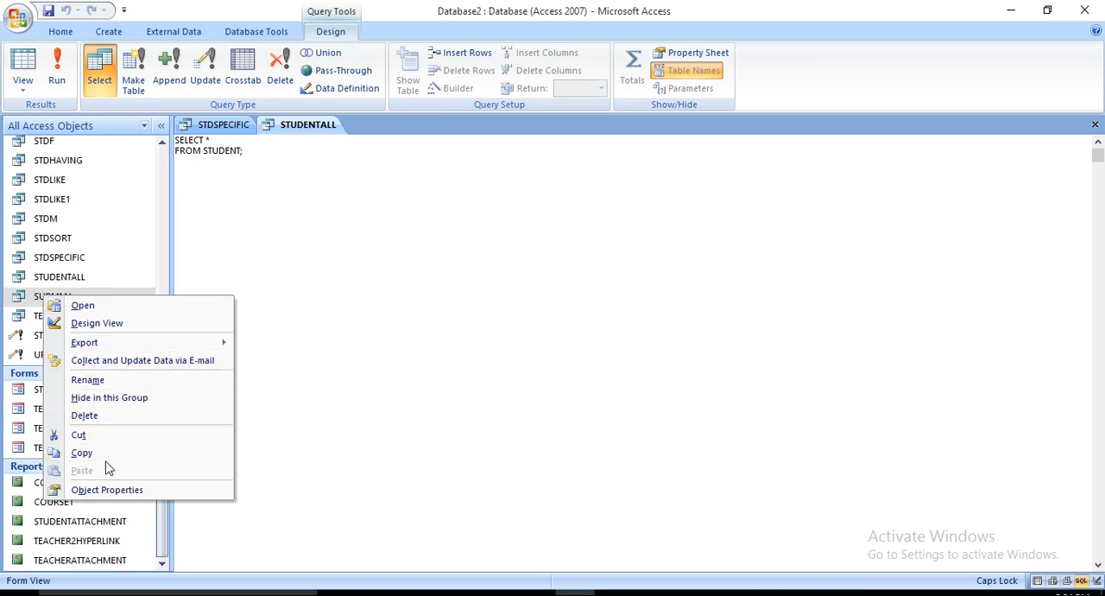
click(115, 325)
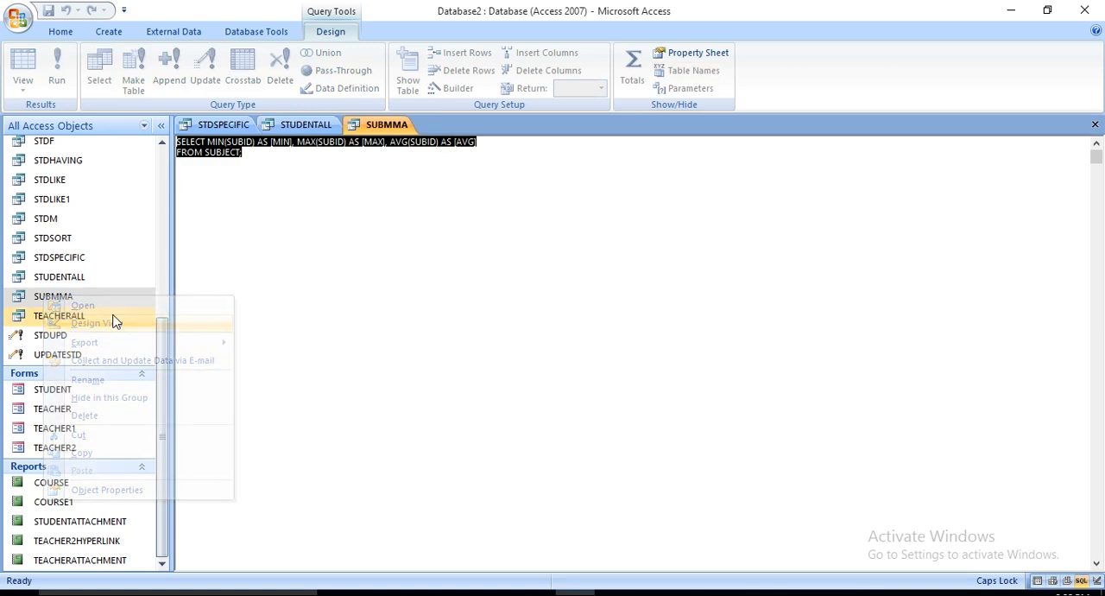
click(277, 201)
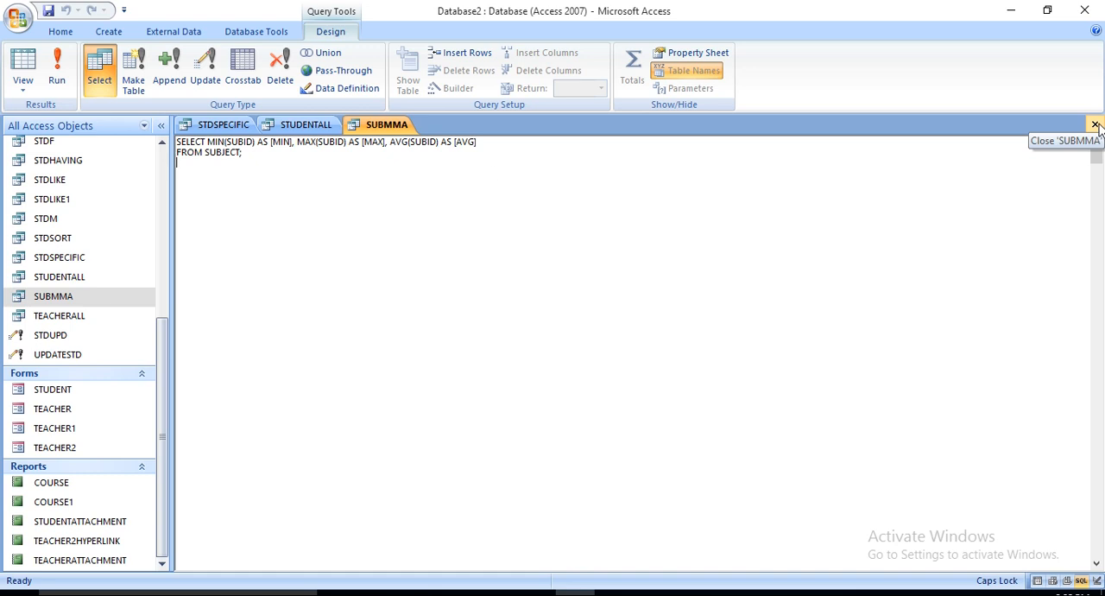
click(62, 71)
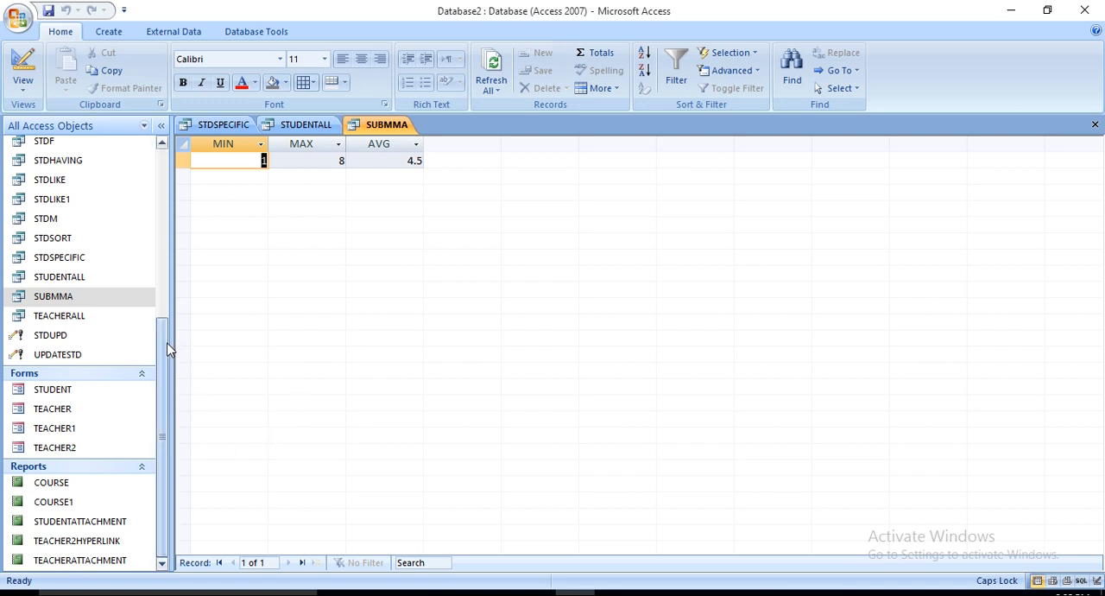
drag(167, 341, 173, 316)
click(168, 233)
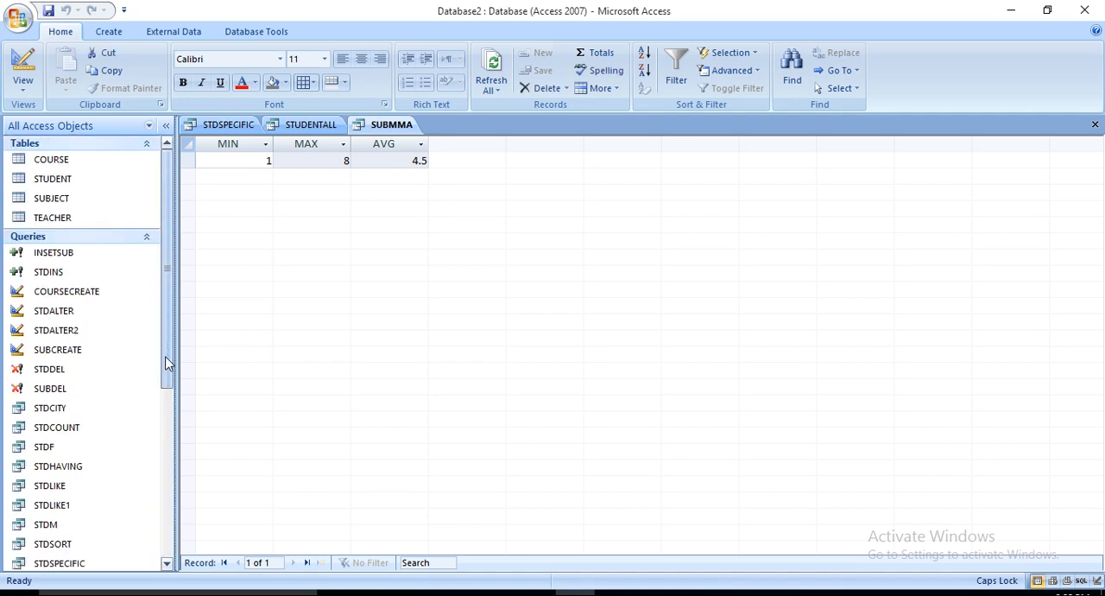
drag(165, 371, 154, 488)
scroll(162, 511, down, 3)
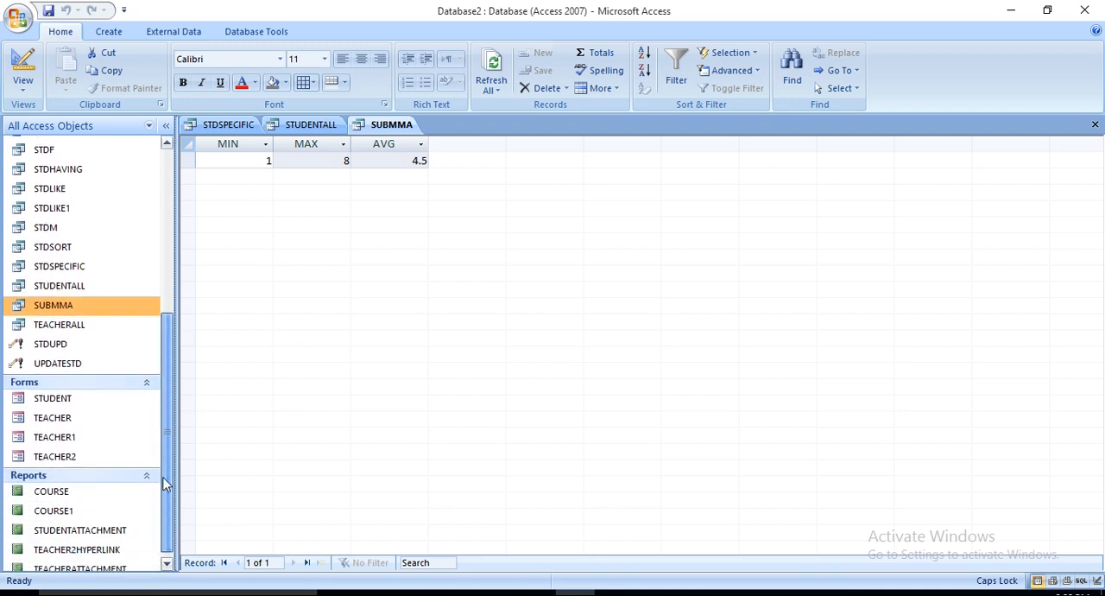
drag(161, 512, 192, 255)
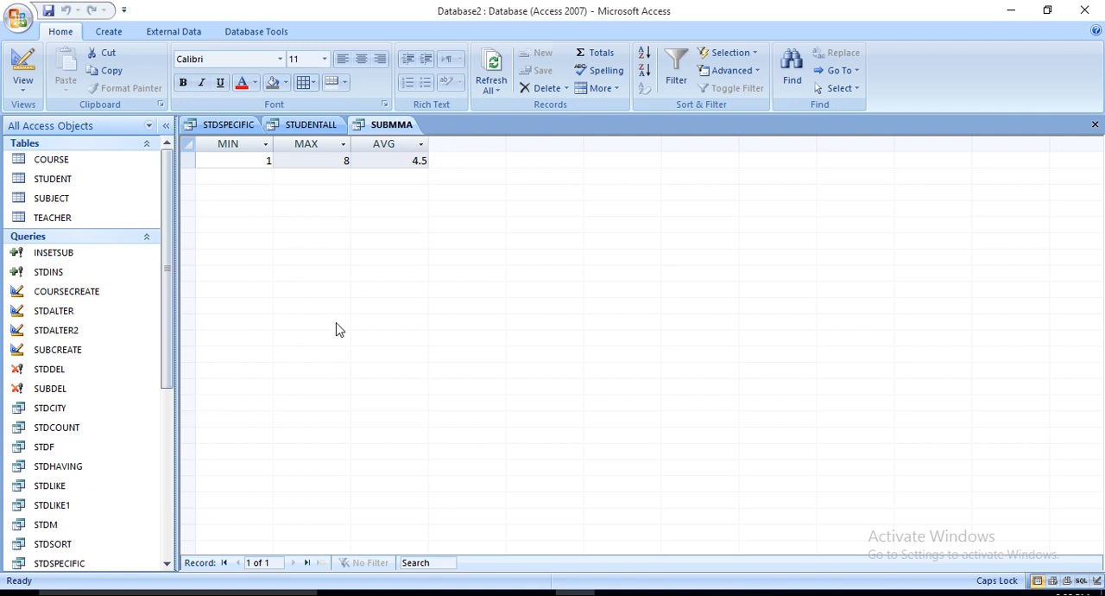
click(284, 265)
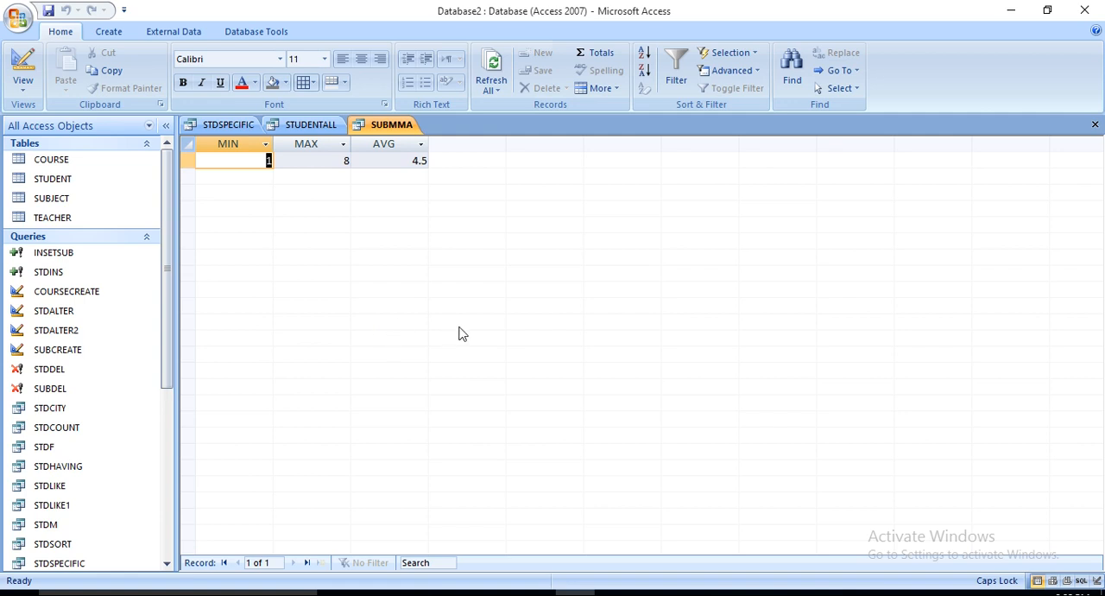
Step: Close the SUBMMA, STUDENTALL and STDSPECIFIC queries, and exit the database program
click(1095, 124)
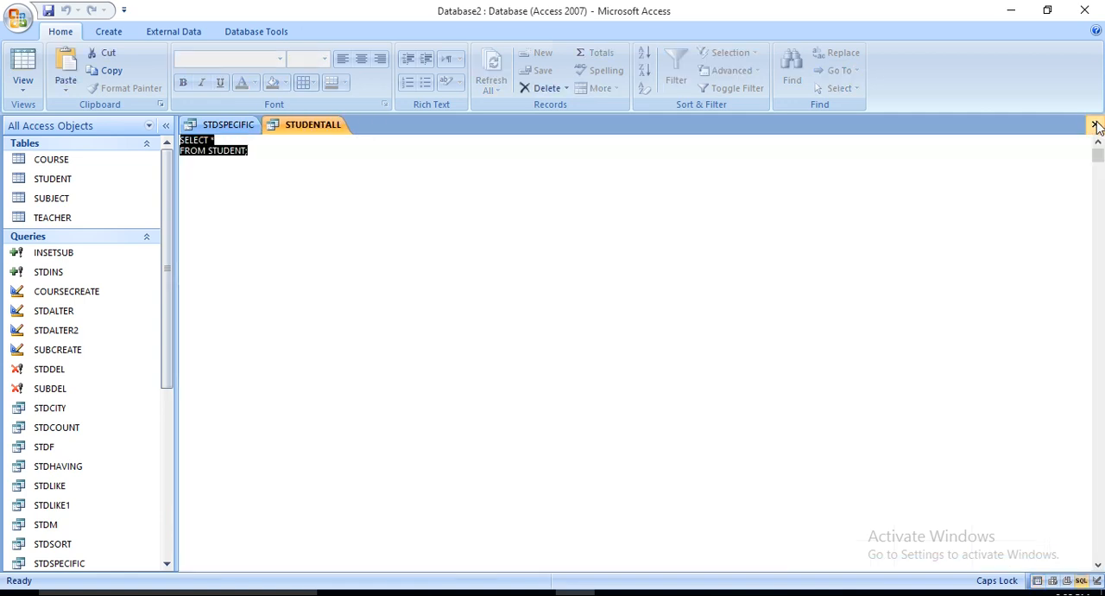
click(1095, 124)
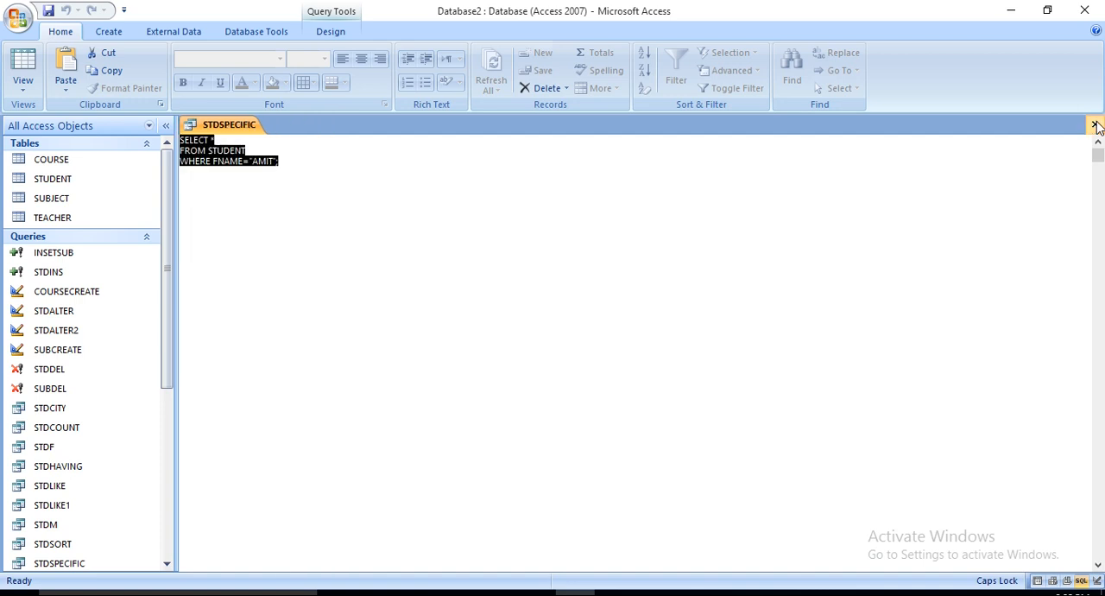
click(1094, 125)
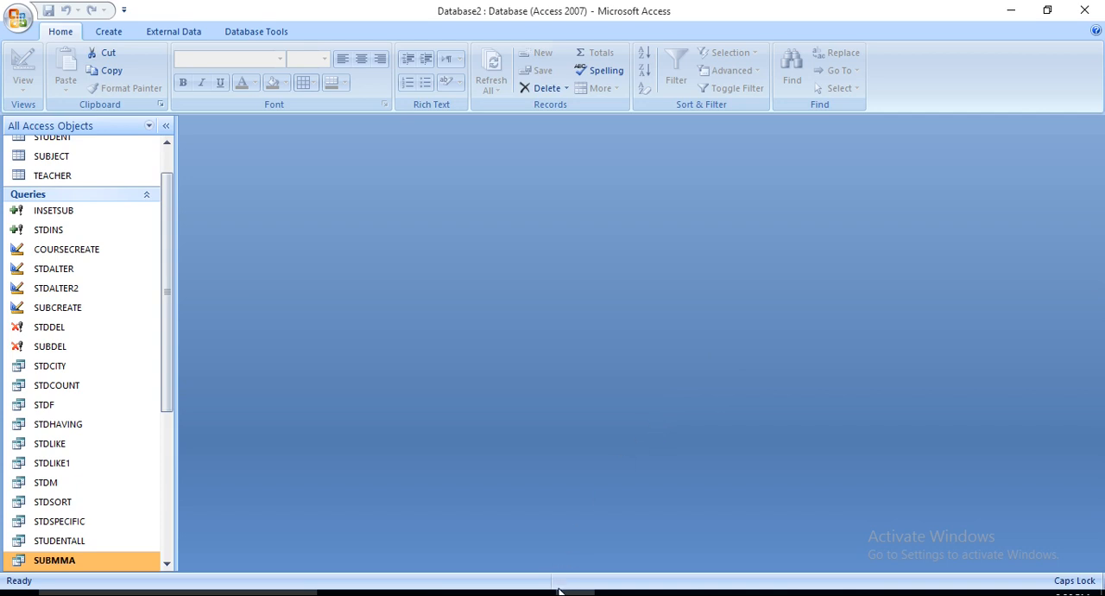
mouse_move(495, 592)
click(168, 157)
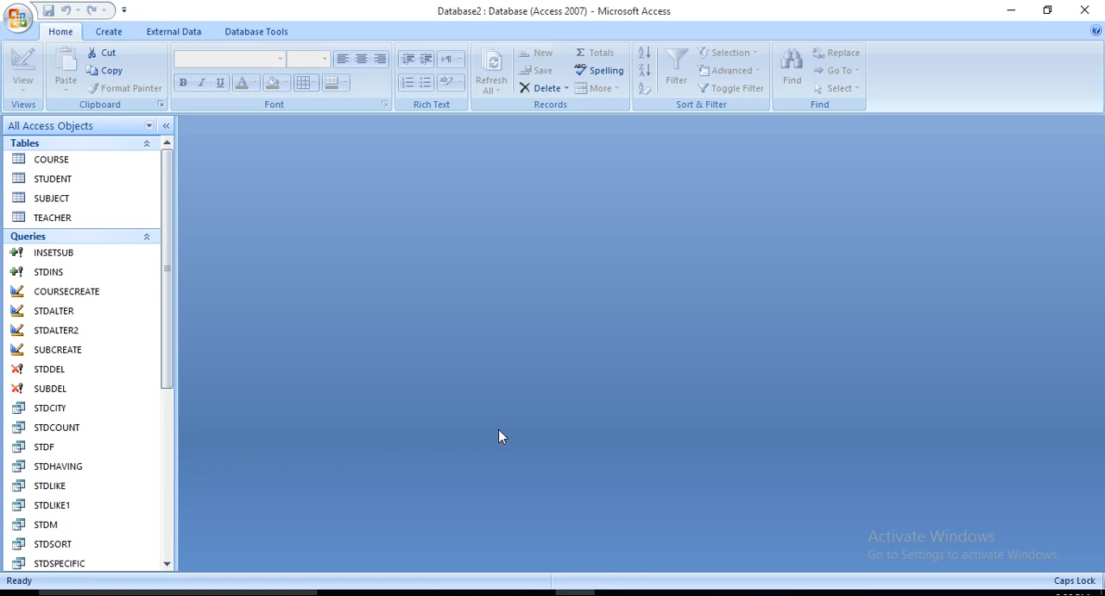
click(1084, 11)
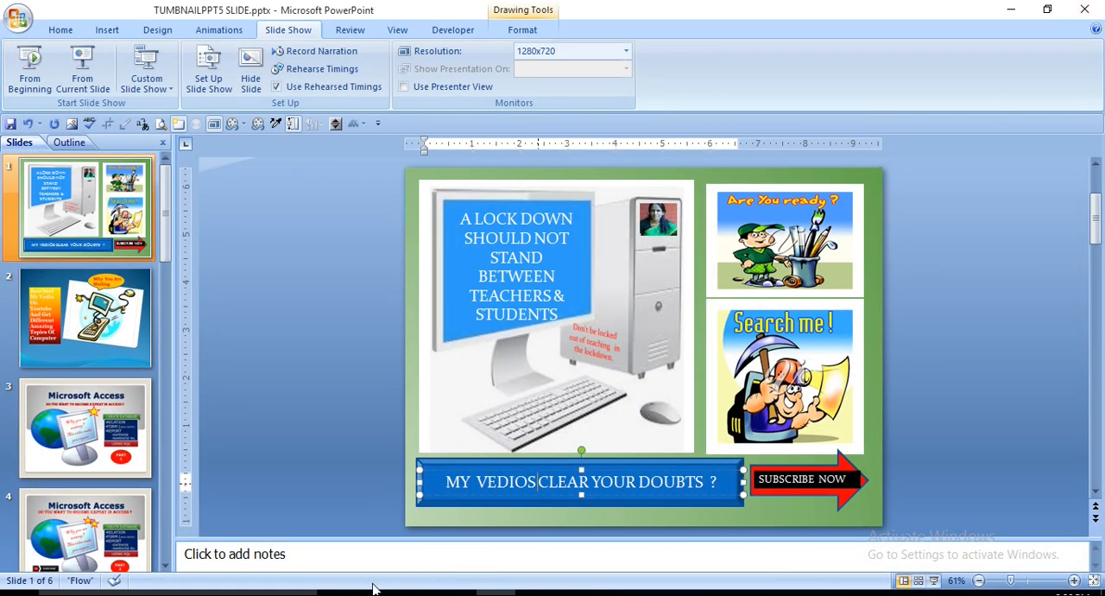